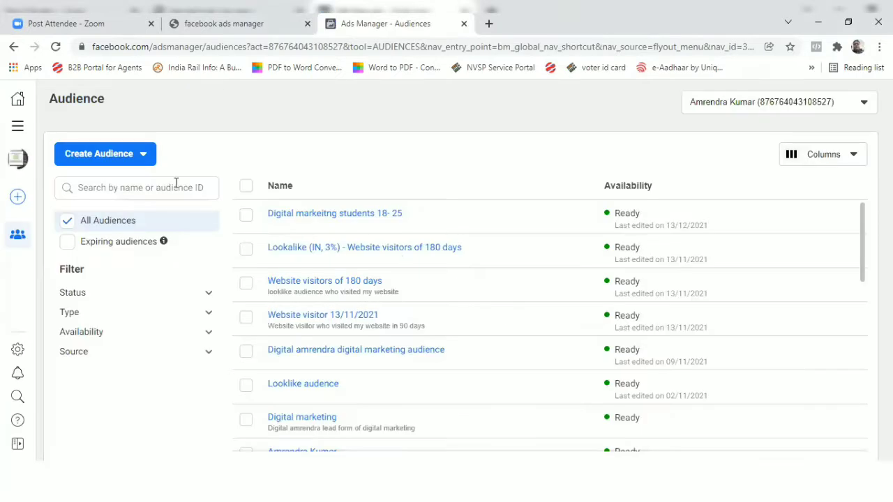
Start a new saved audience and name it "travel industry".
left_click(131, 160)
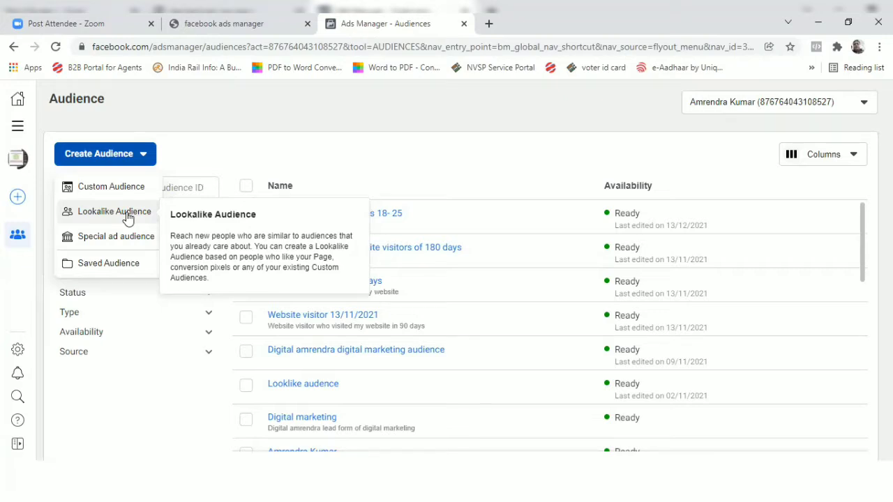
left_click(111, 264)
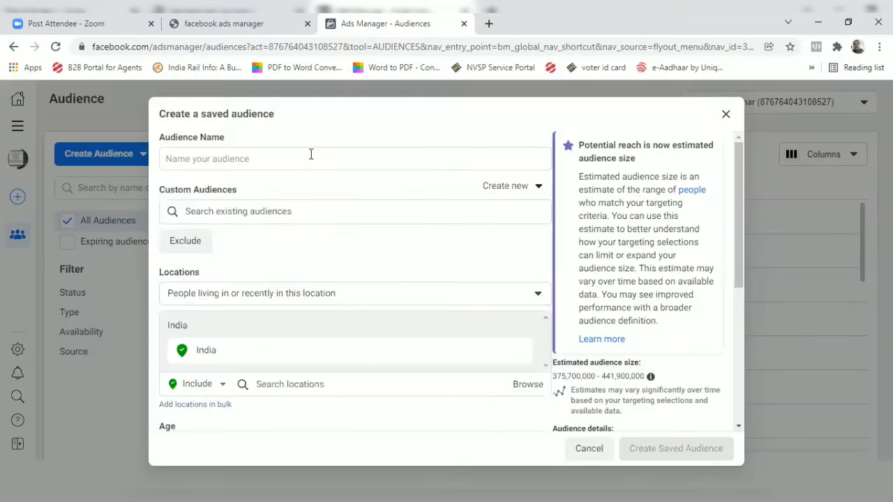
left_click(311, 154)
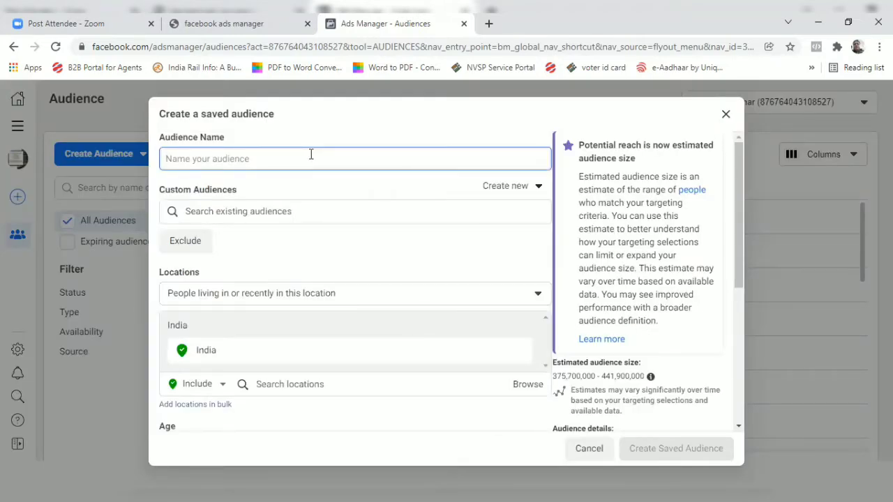
type("tra")
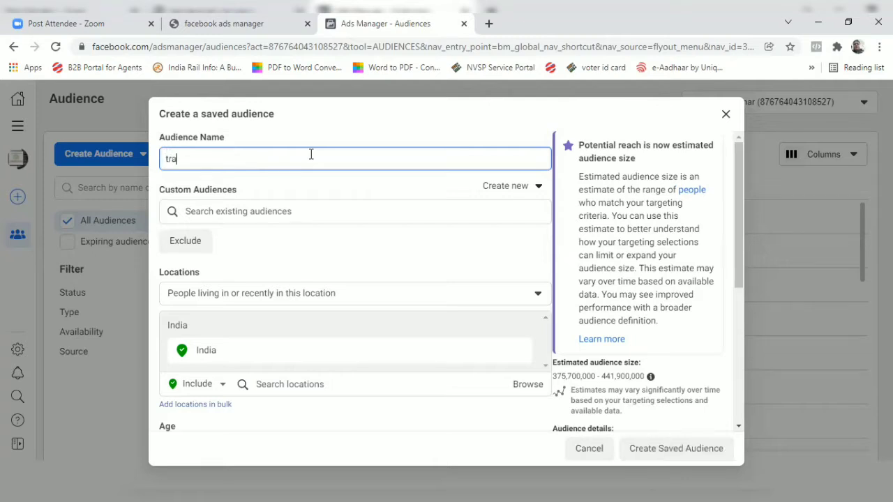
type("vel industry")
Remove India from the audience's targeted locations.
left_click(273, 296)
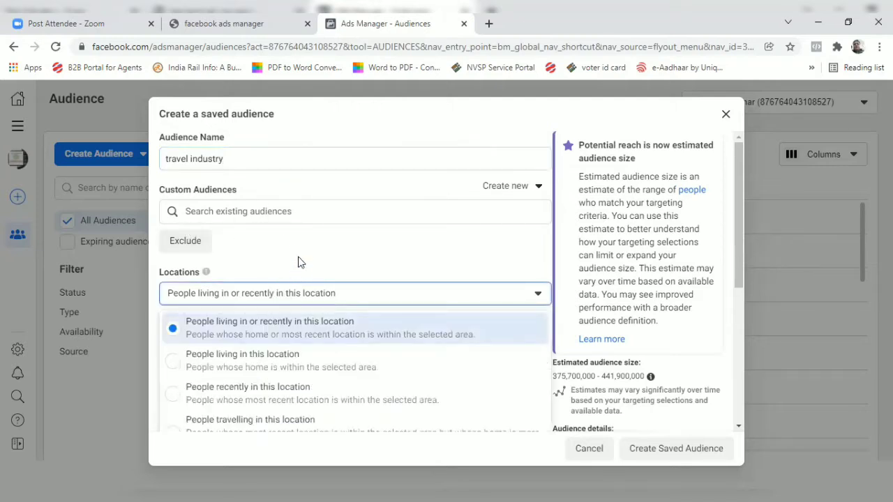
key("Escape")
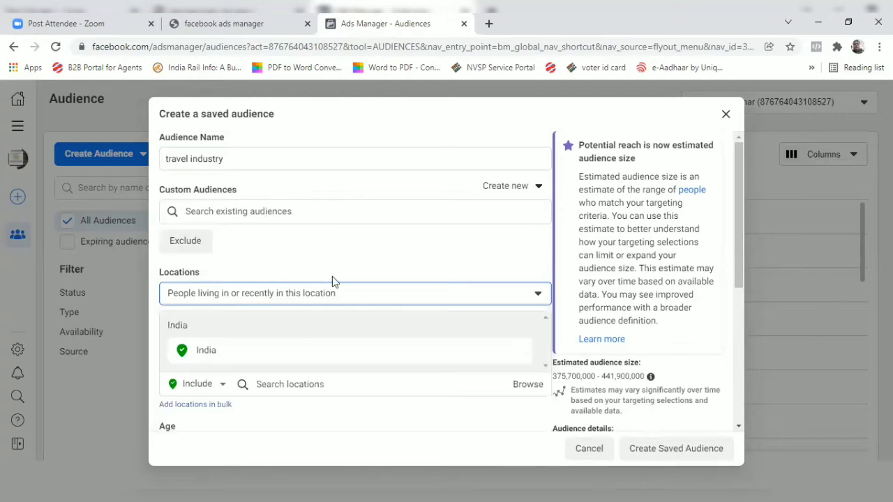
scroll(332, 276, "down", 1)
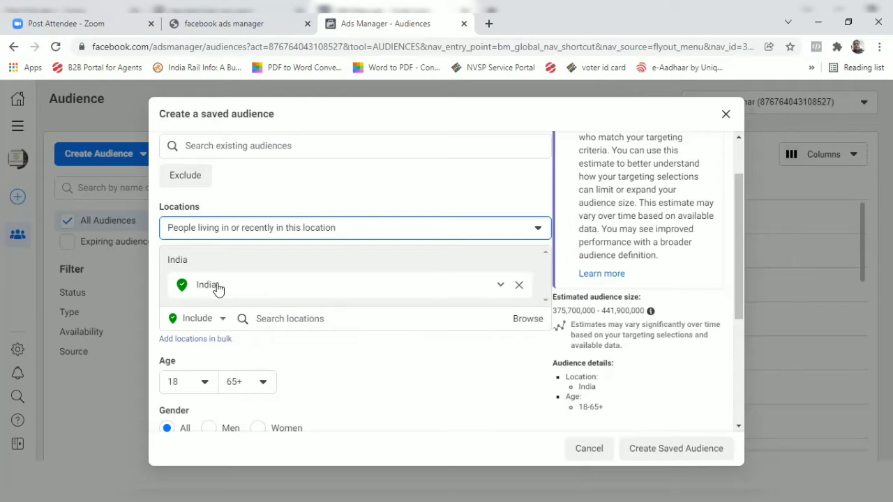
left_click(218, 288)
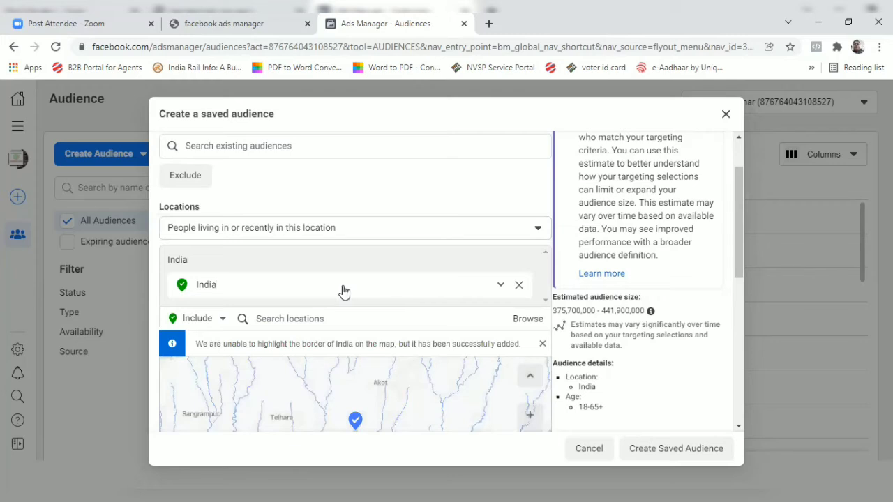
left_click(519, 285)
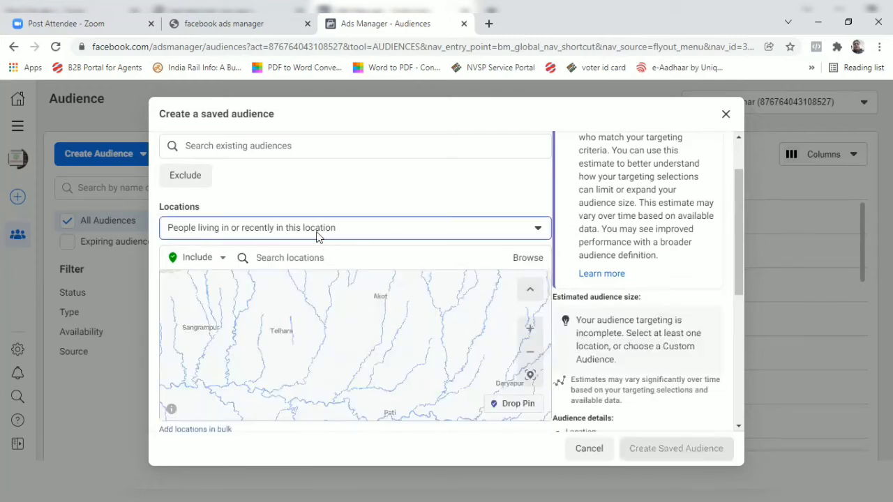
Set the audience's location type to "People living in this location".
left_click(290, 231)
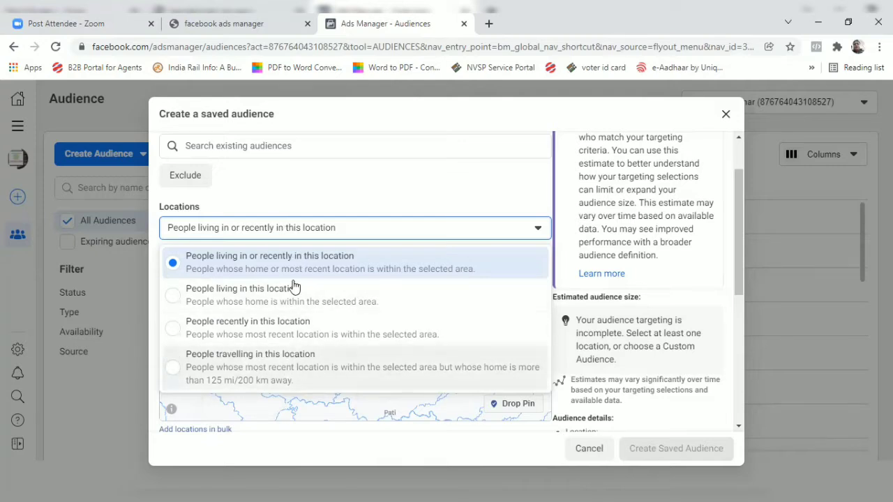
left_click(290, 229)
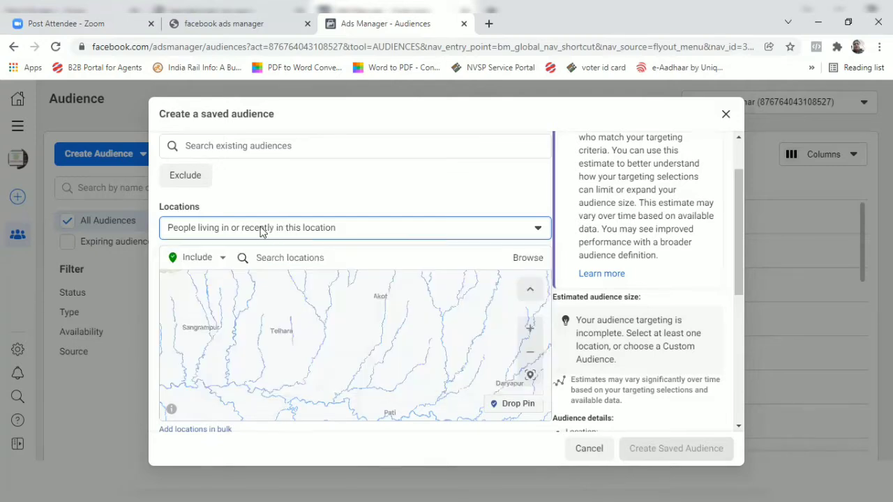
left_click(263, 231)
left_click(261, 230)
left_click(264, 231)
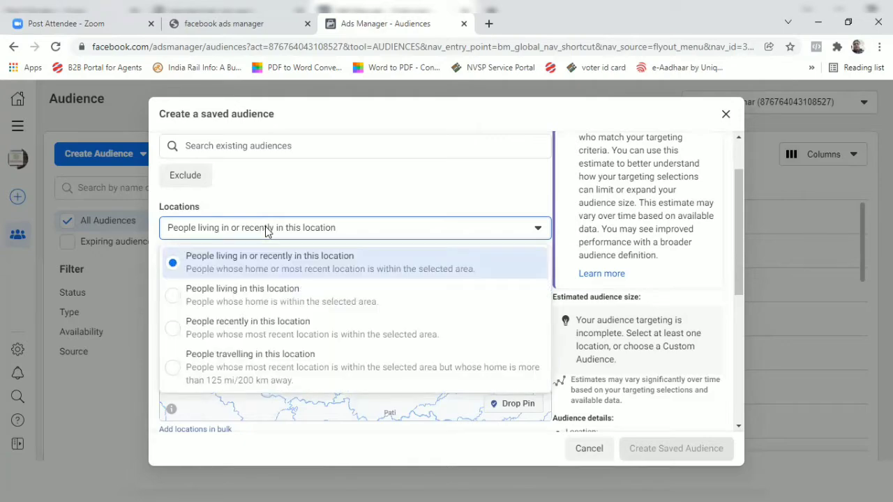
left_click(242, 293)
Search the locations for "uttar pradesh" and include the city of Lakhimpur, Uttar Pradesh.
left_click(304, 322)
type("uttar prad")
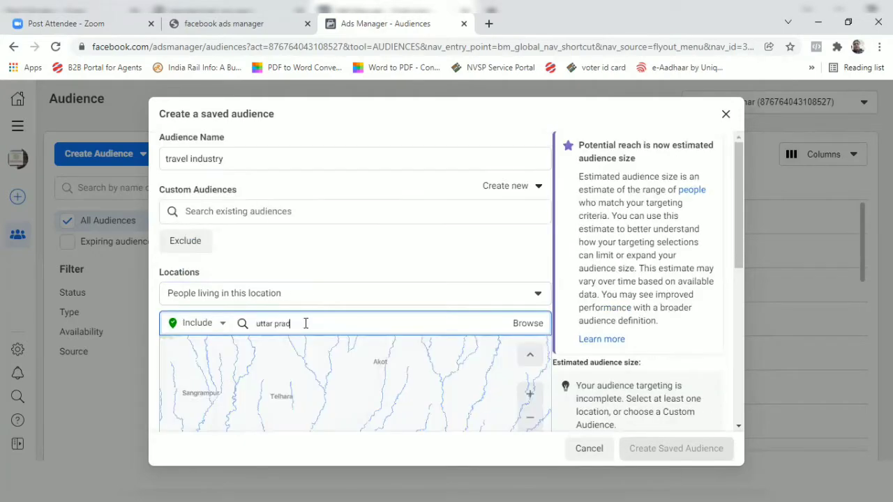
type("esh")
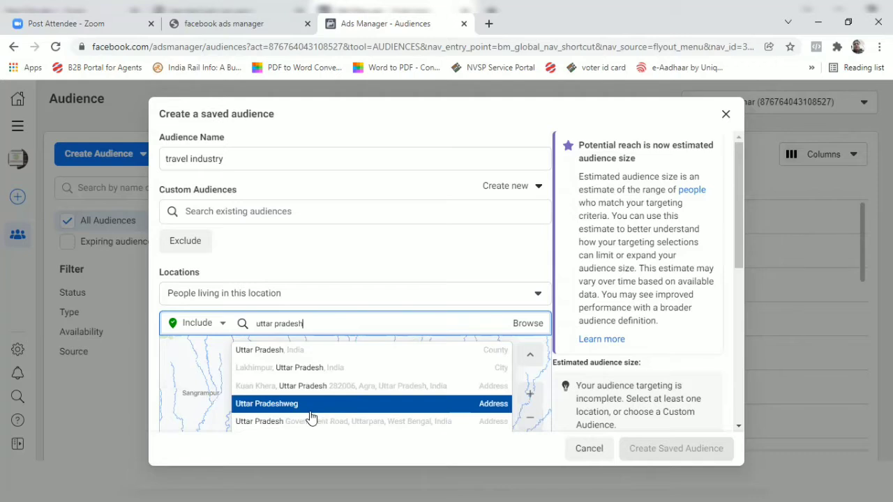
left_click(294, 369)
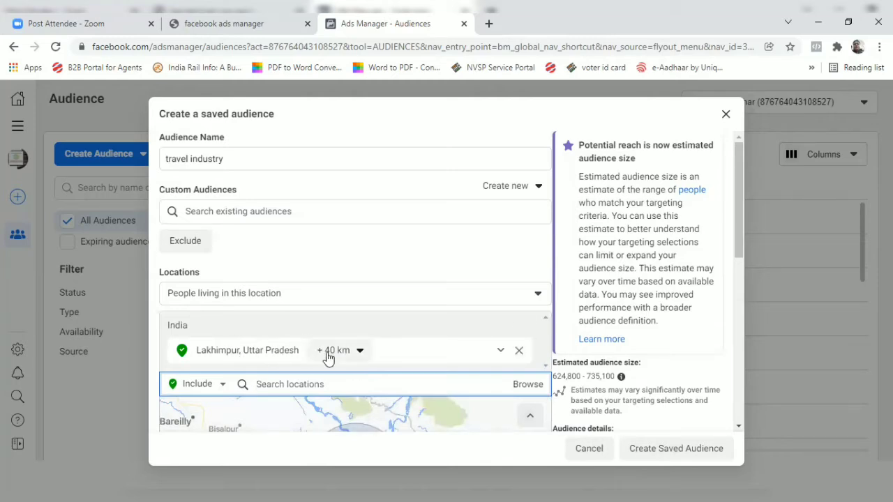
Browse the country groups available for location targeting and remove Lakhimpur, Uttar Pradesh from the included locations.
scroll(379, 277, "down", 2)
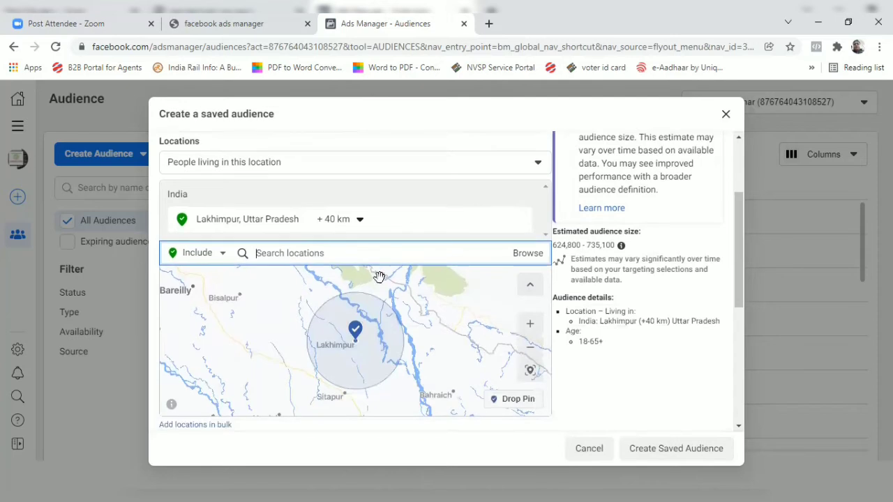
left_click(530, 257)
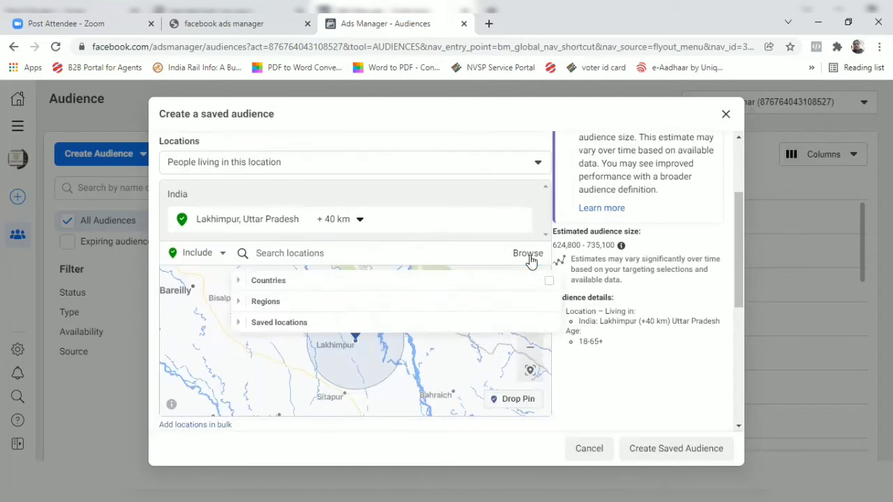
left_click(334, 286)
scroll(344, 364, "down", 1)
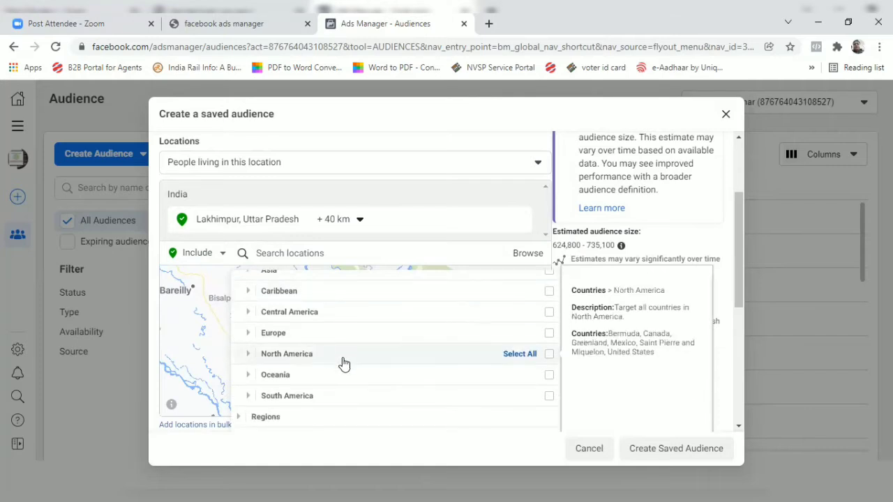
scroll(343, 364, "up", 1)
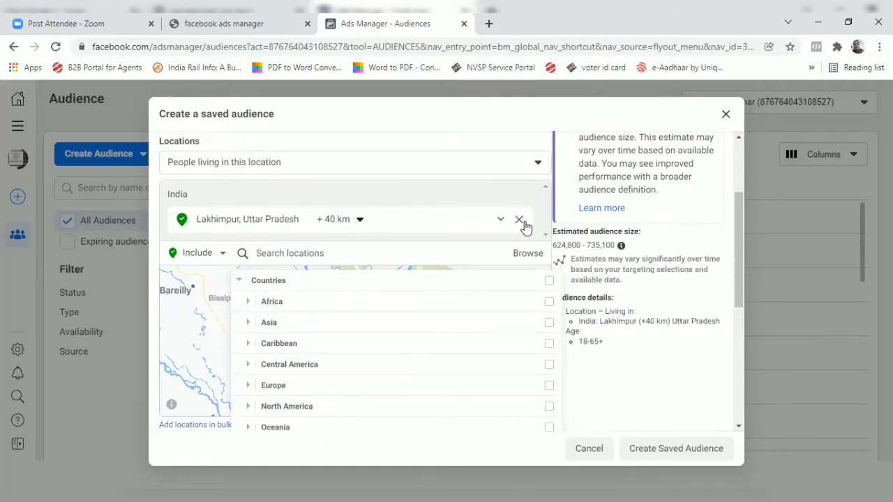
left_click(520, 222)
left_click(520, 222)
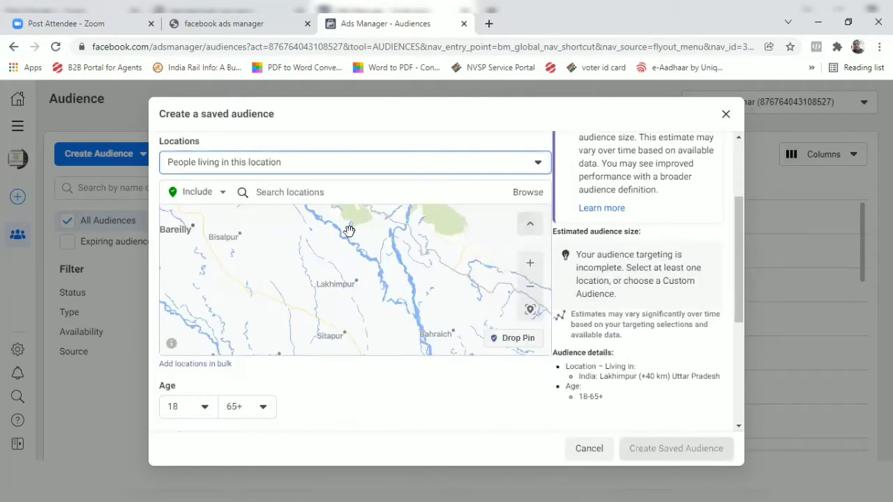
Search the locations for "uttar pradesh" and include the whole of Uttar Pradesh, India.
left_click(351, 190)
type("u")
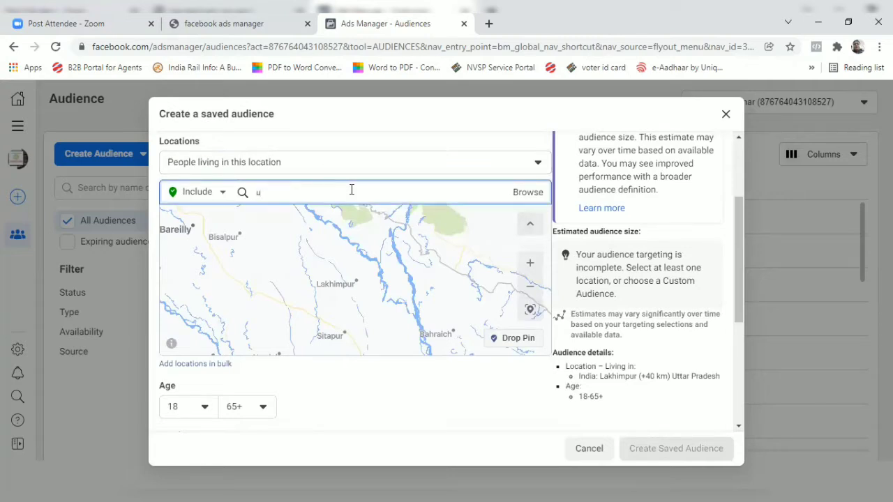
type("ttar pradesh")
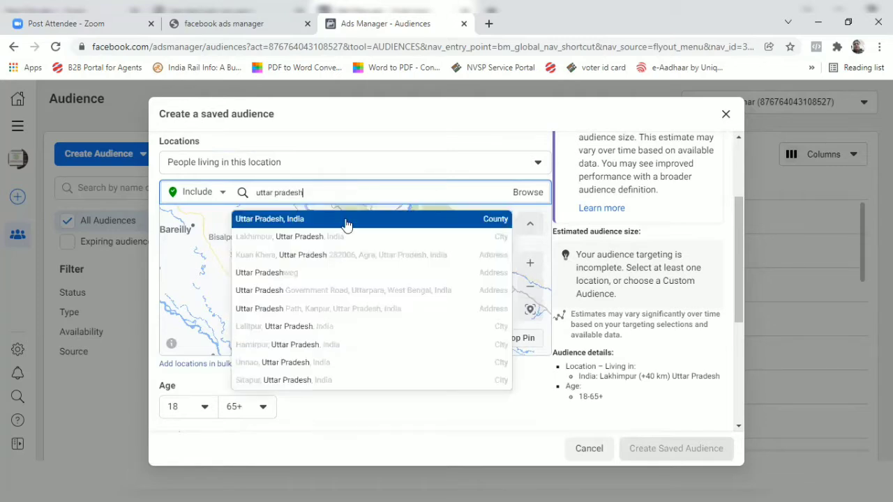
left_click(349, 221)
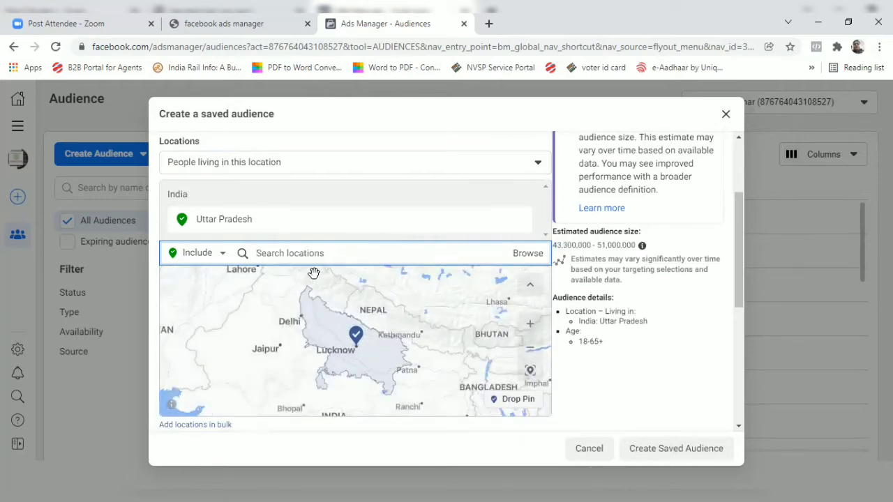
scroll(328, 274, "up", 2)
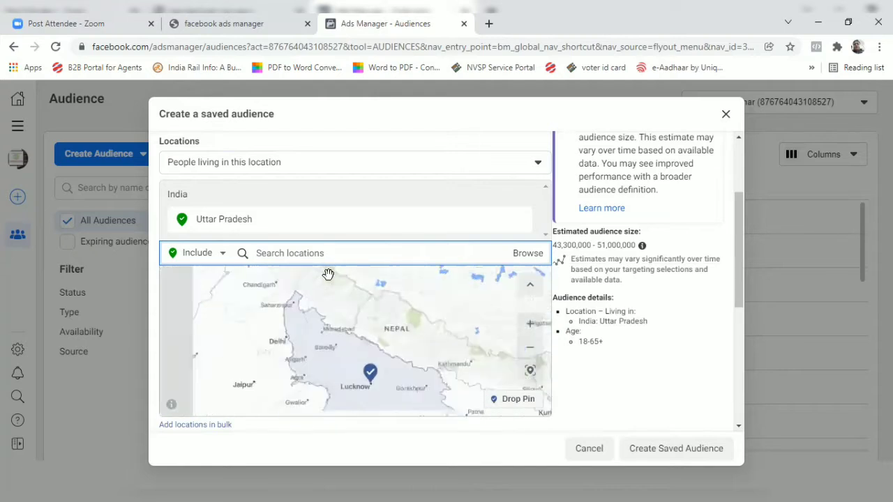
scroll(314, 274, "down", 2)
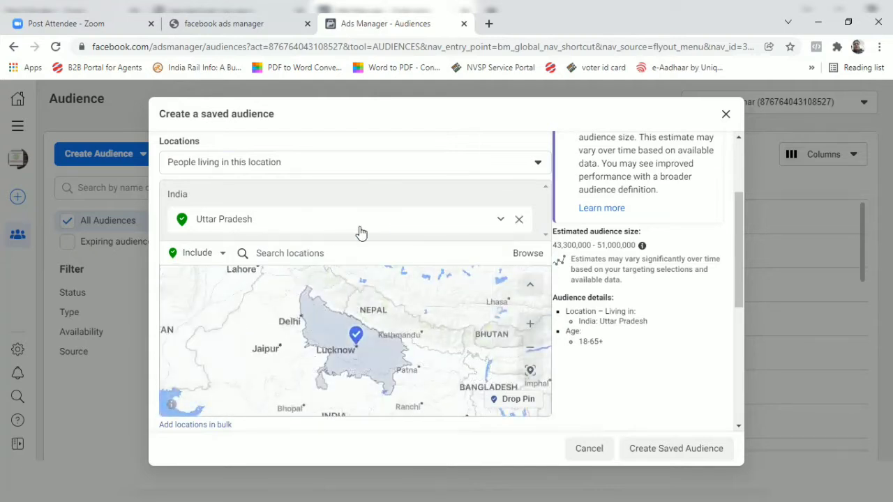
Switch location targeting to Exclude, search for "luckhnow" and exclude the place Luckhnow City.
left_click(204, 254)
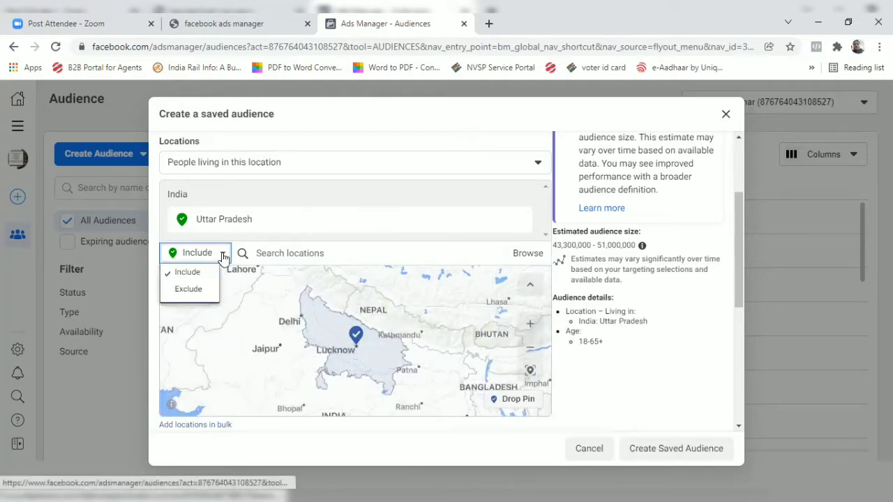
left_click(198, 292)
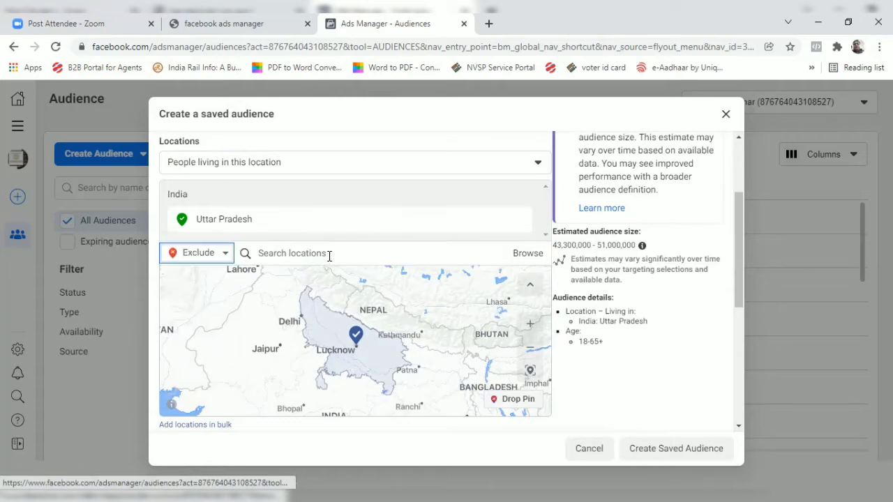
left_click(329, 251)
type("lu")
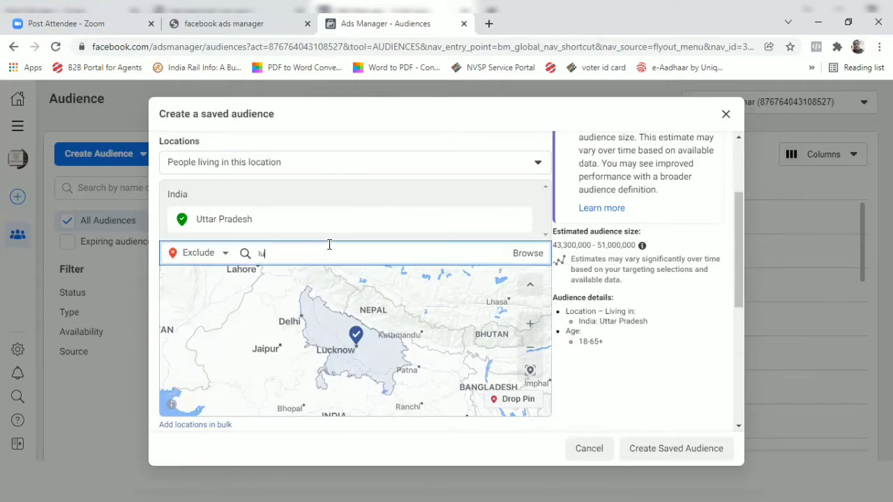
type("ckhnow")
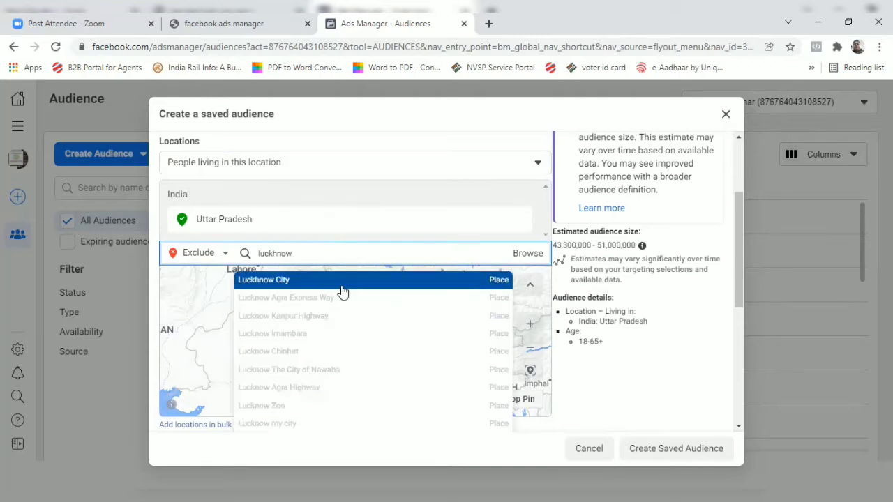
left_click(341, 285)
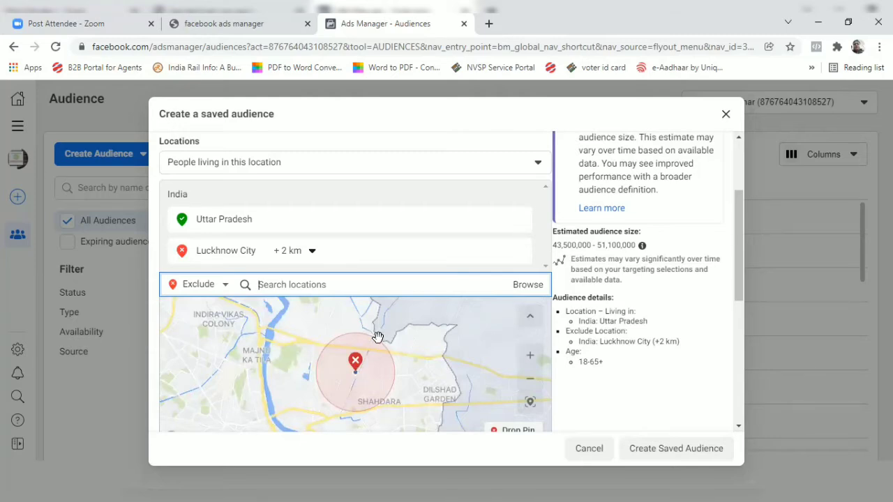
scroll(378, 338, "down", 4)
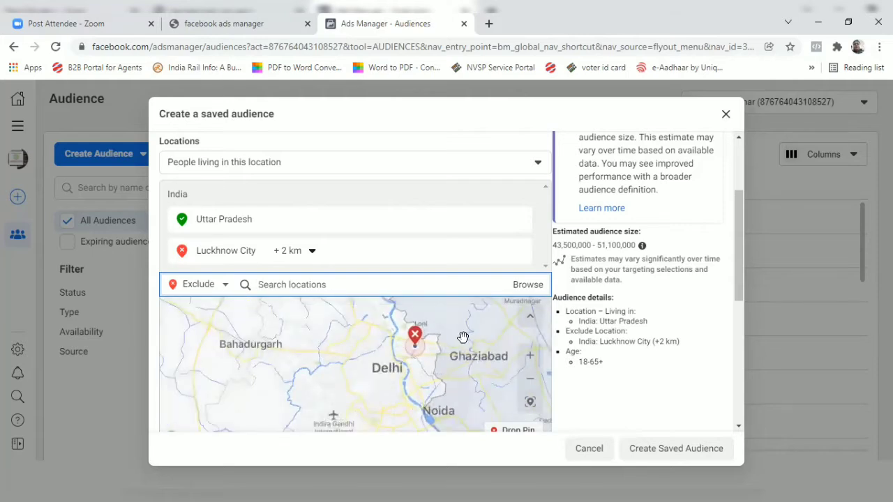
Set the upper limit of the audience's age range to 30.
scroll(554, 244, "down", 3)
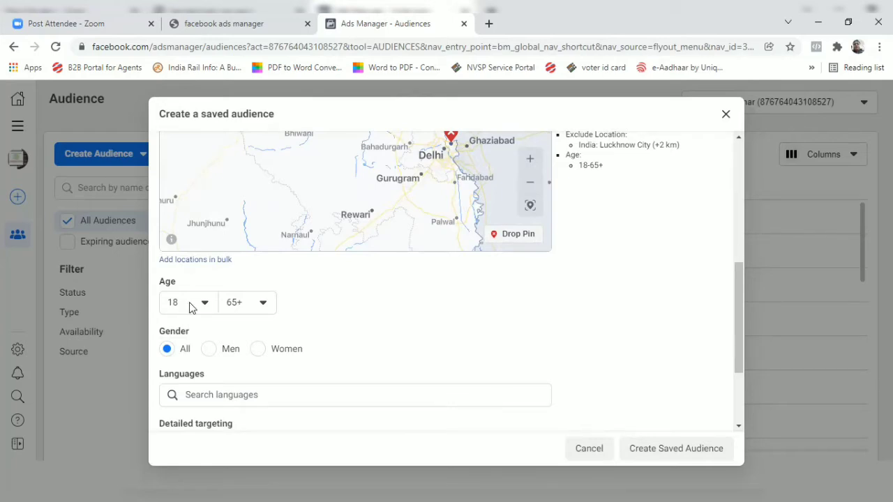
left_click(253, 307)
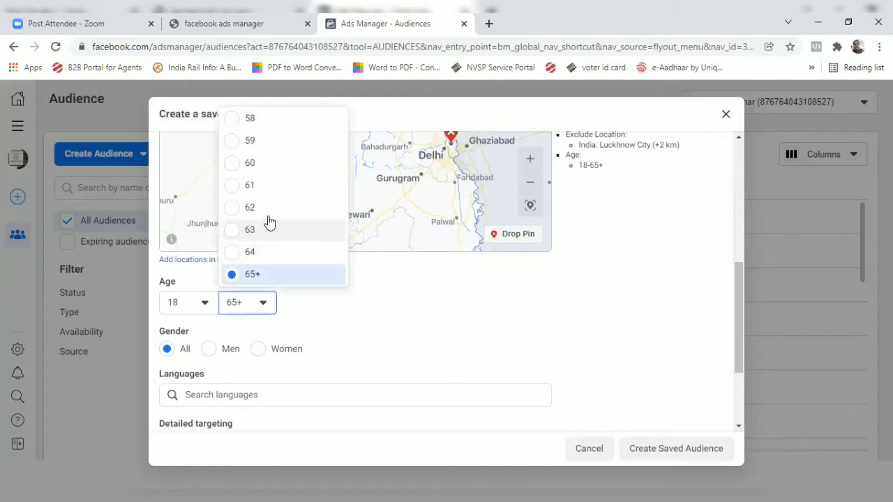
scroll(267, 221, "up", 3)
scroll(267, 183, "up", 5)
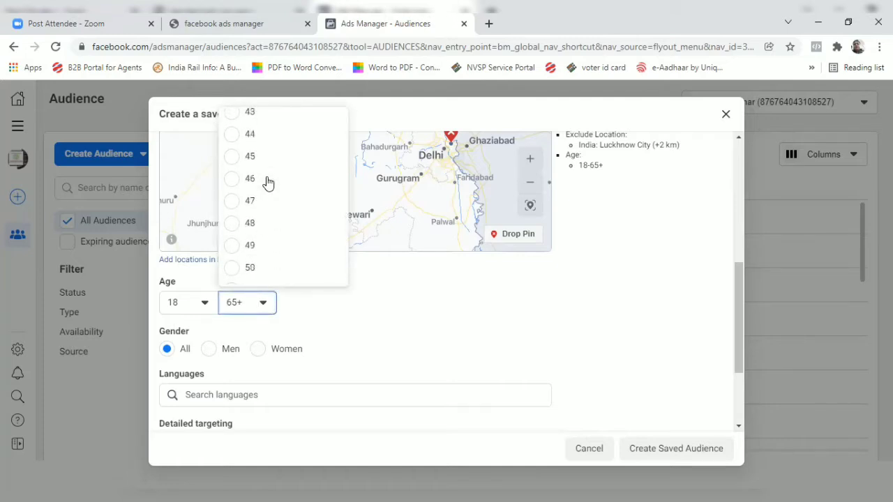
scroll(267, 182, "up", 2)
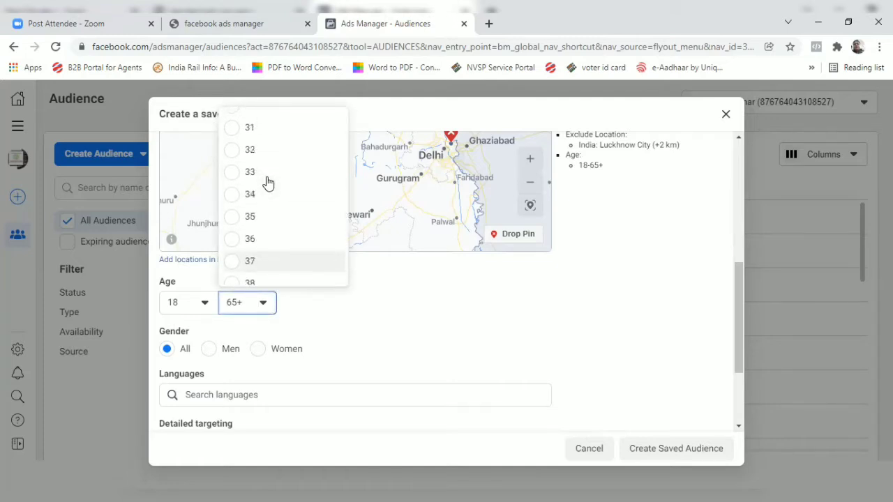
left_click(260, 150)
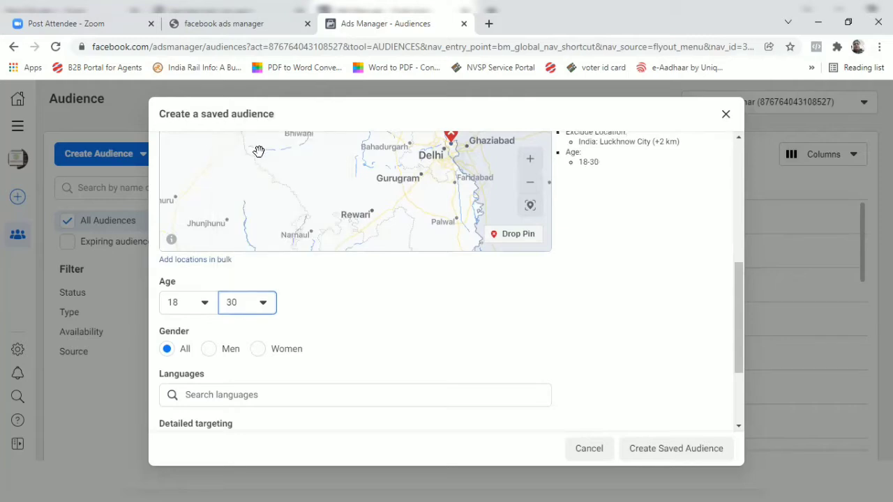
Set the upper limit of the audience's age range to 45.
left_click(395, 333)
left_click(244, 313)
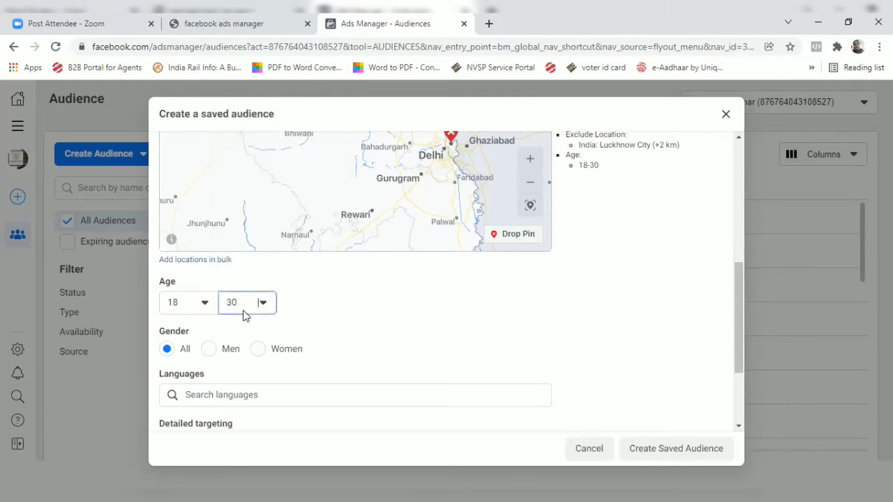
scroll(262, 268, "down", 2)
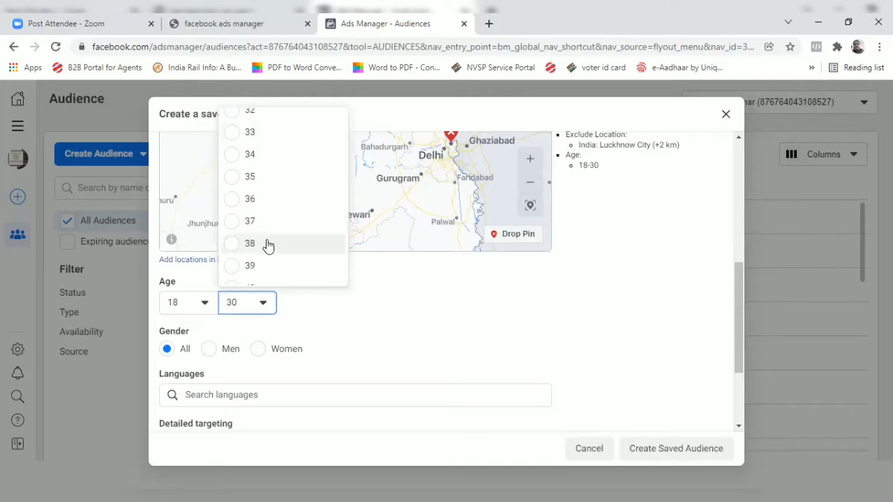
scroll(265, 258, "down", 2)
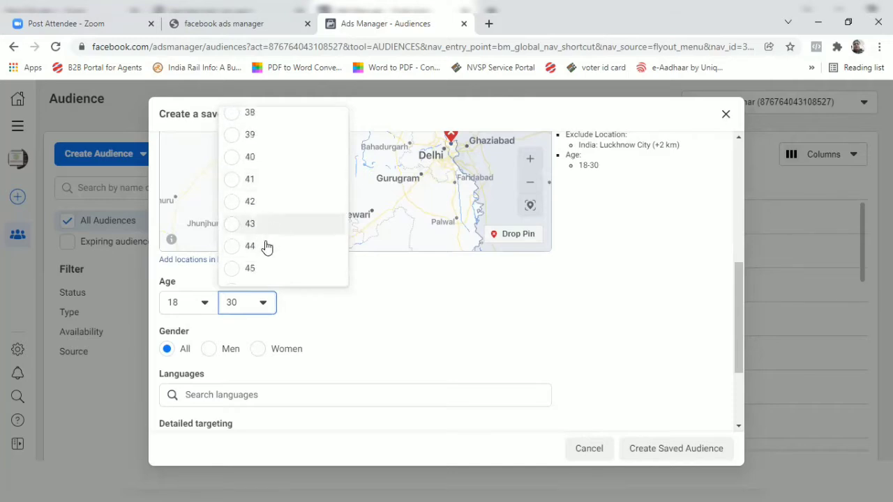
left_click(265, 269)
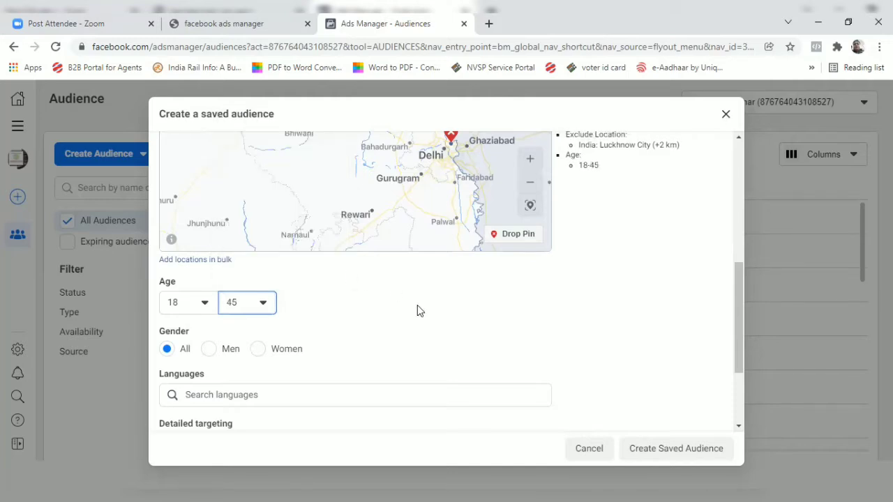
Try the Men and Women gender options and set the audience's gender back to All.
scroll(417, 304, "down", 1)
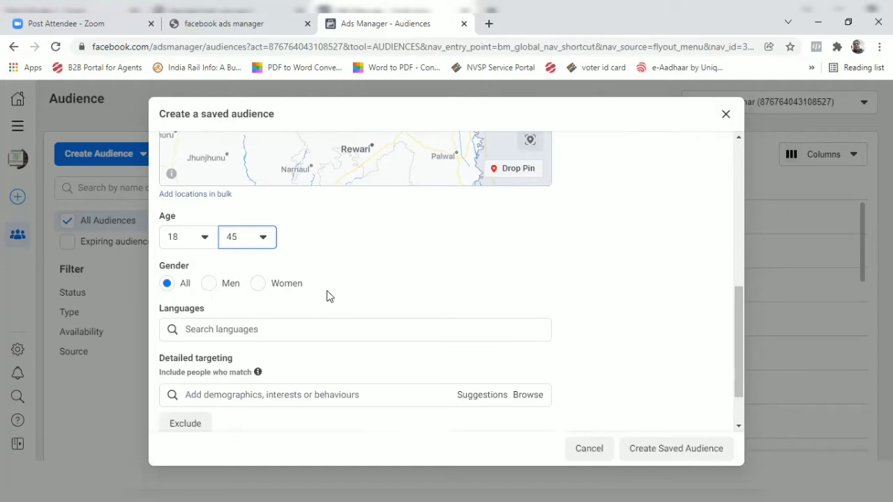
left_click(209, 286)
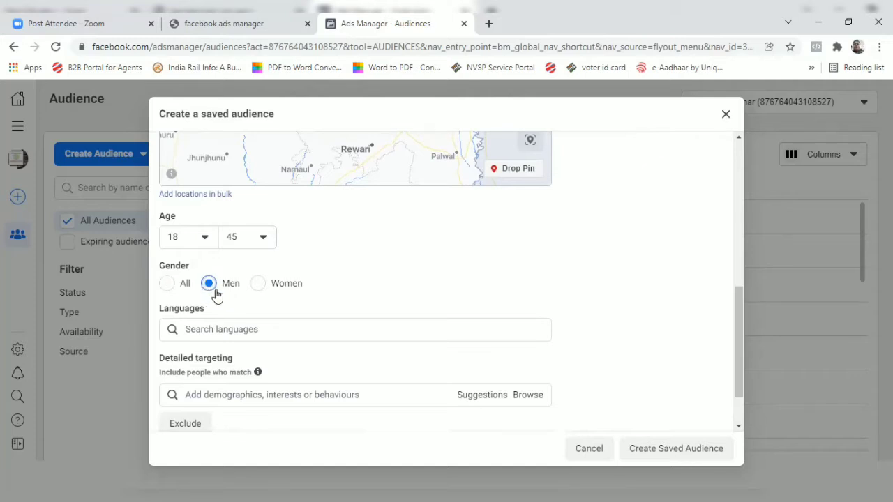
left_click(260, 288)
left_click(171, 289)
Search for "hindi" and "english" and add Hindi and English (All) as the audience's languages.
left_click(288, 330)
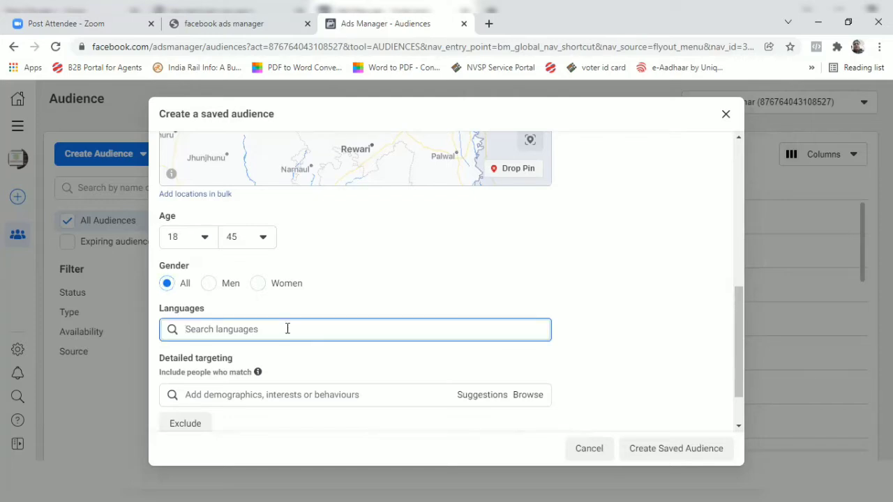
scroll(341, 329, "down", 2)
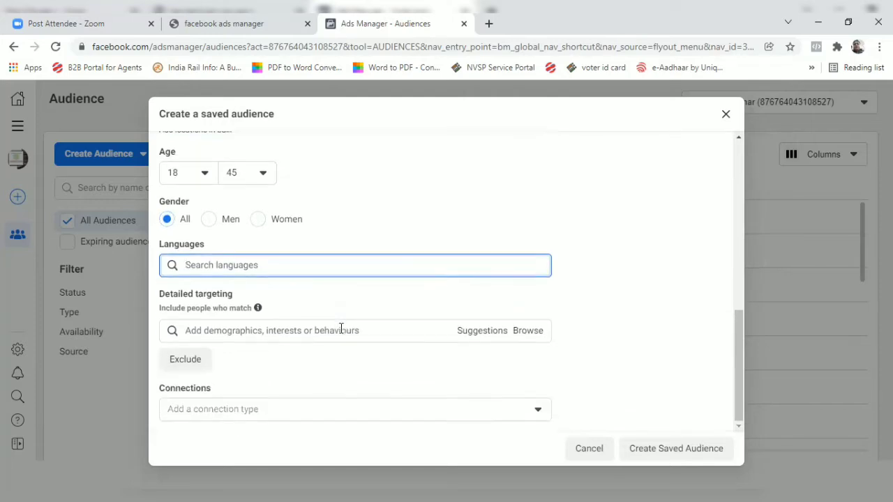
type("hindi")
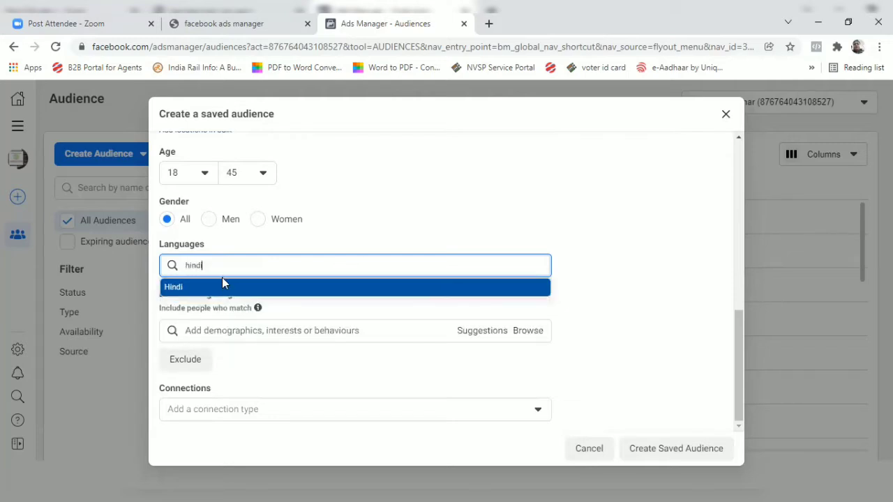
left_click(205, 287)
type("e")
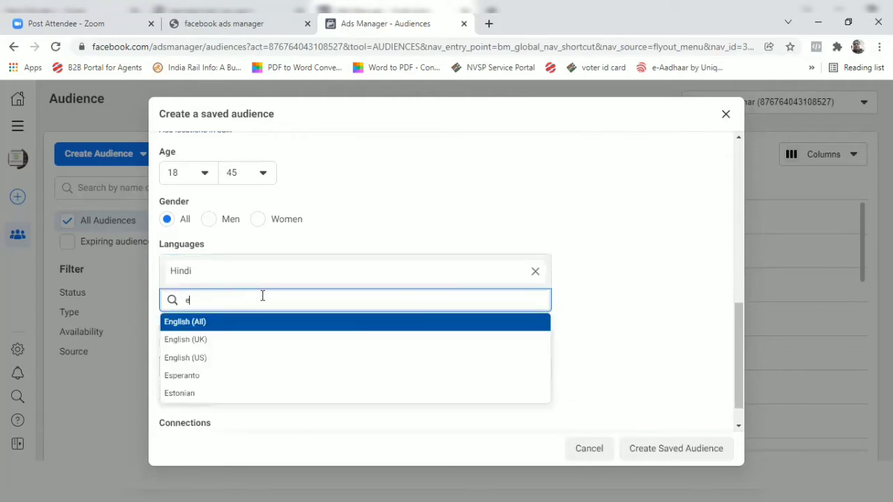
type("nglish")
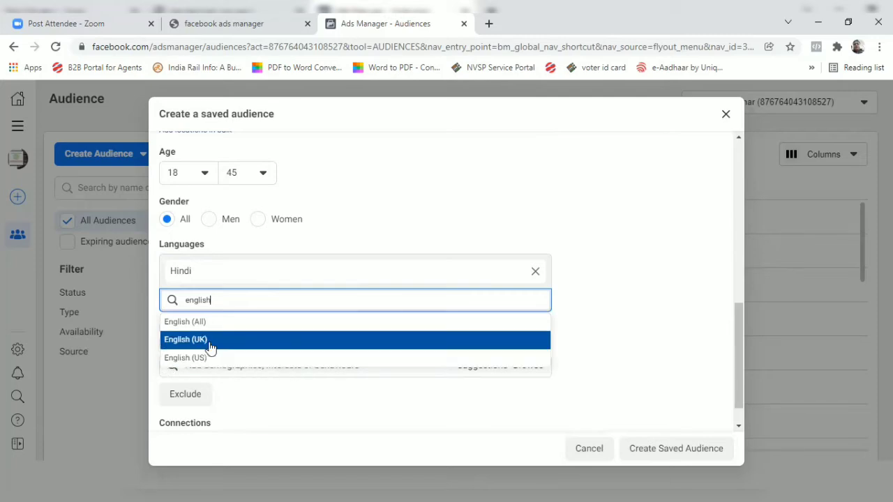
left_click(195, 324)
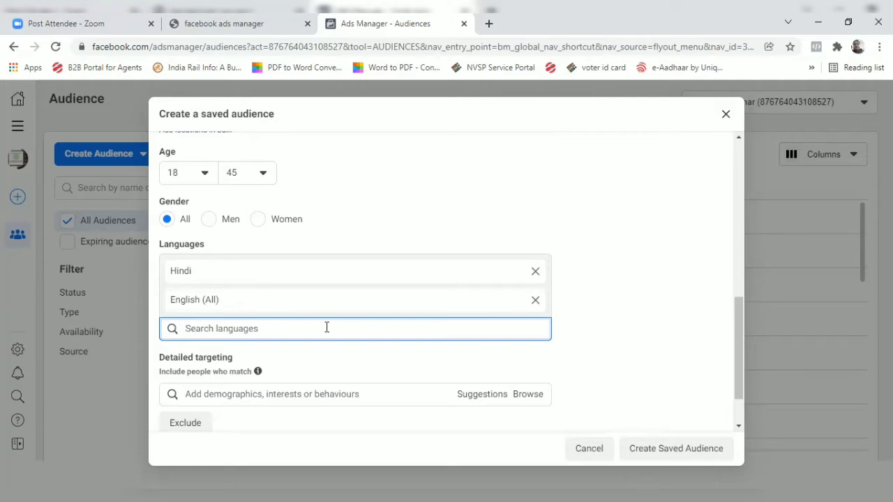
Try adding Bengali to the audience's languages, remove it again and review the audience settings.
type("bengali")
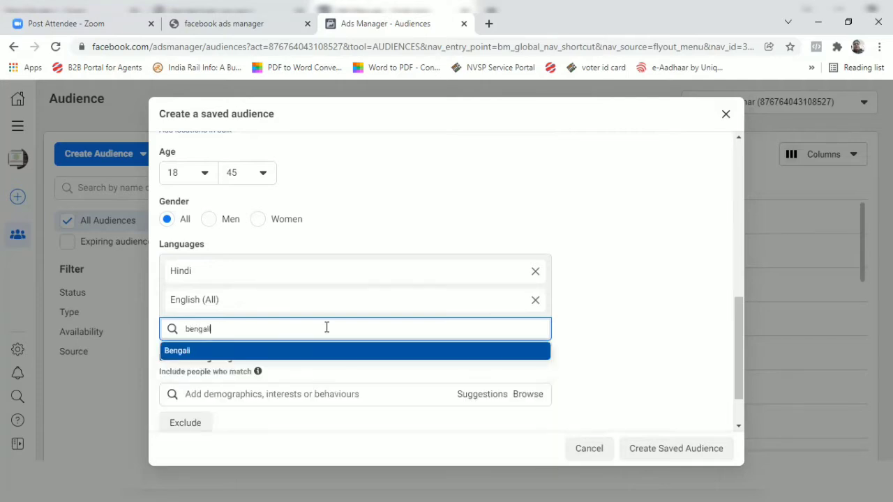
left_click(234, 351)
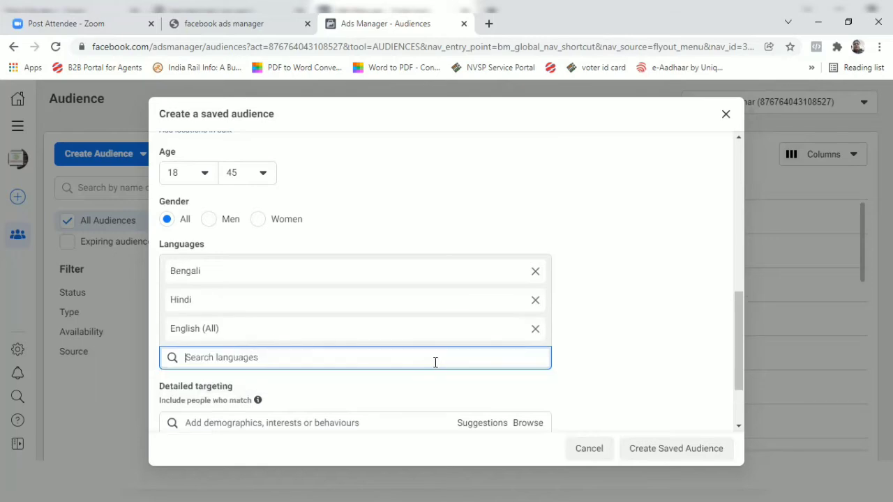
scroll(494, 241, "up", 2)
scroll(494, 241, "up", 3)
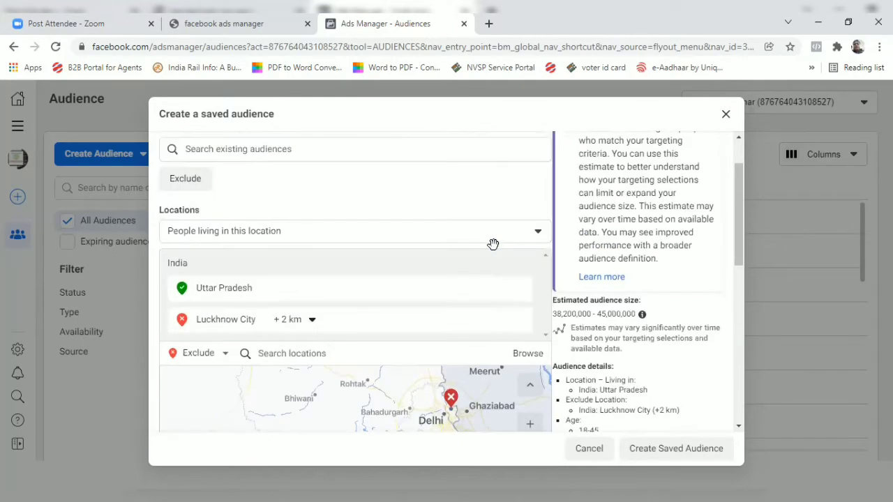
scroll(493, 246, "down", 2)
scroll(493, 246, "down", 3)
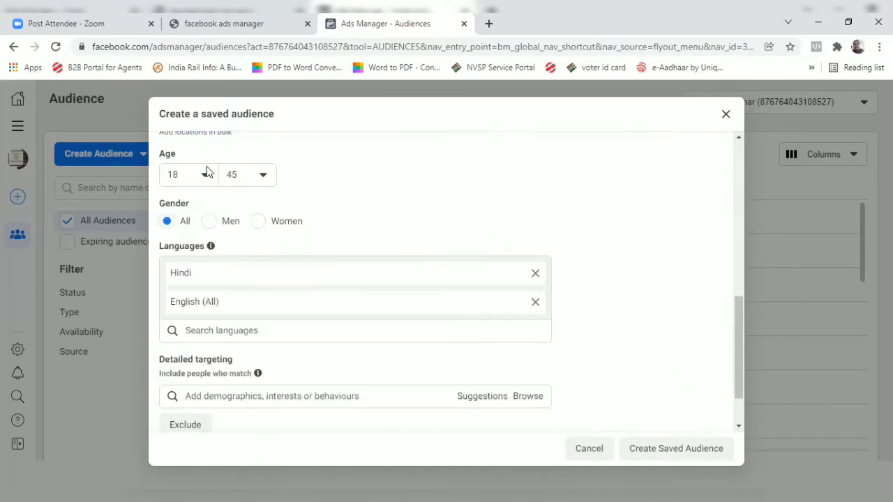
mouse_move(192, 209)
scroll(446, 332, "down", 1)
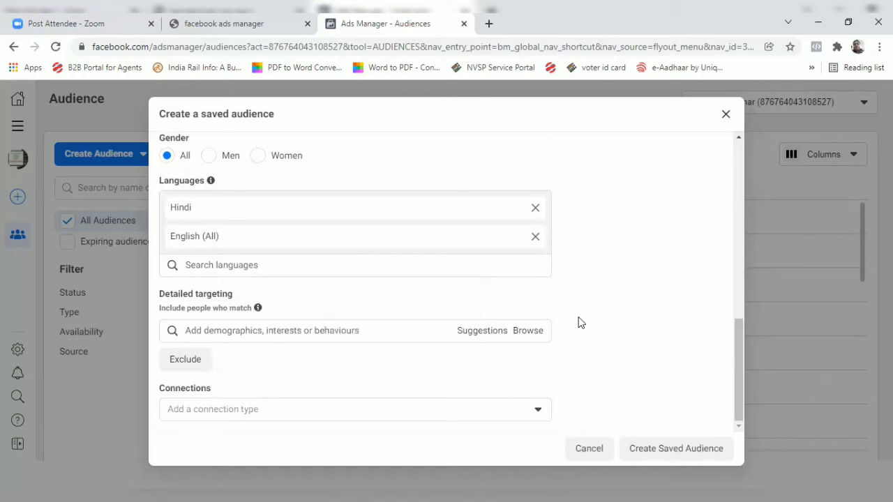
Browse the detailed targeting suggestions and search the targeting options for "travel" and "traveling".
left_click(473, 338)
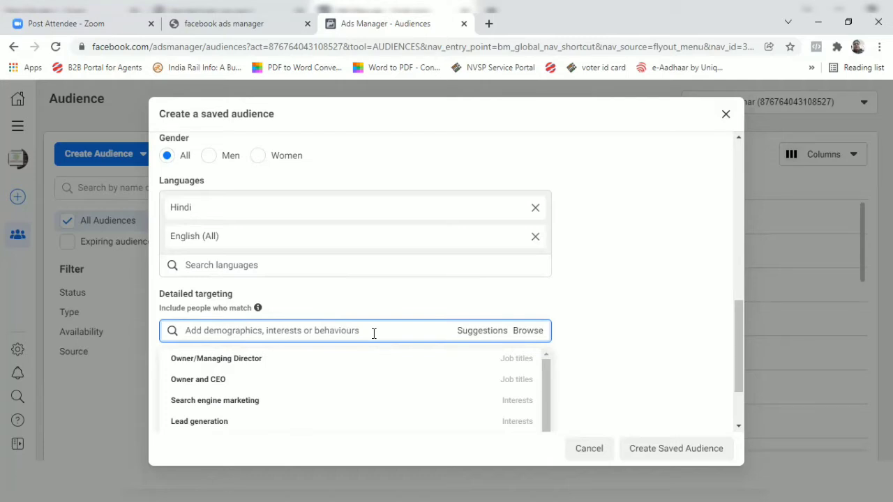
left_click(293, 333)
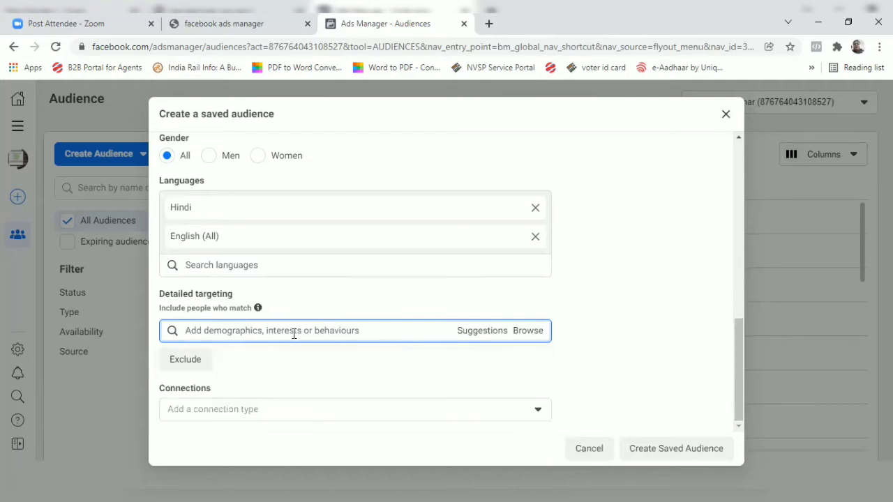
type("travel")
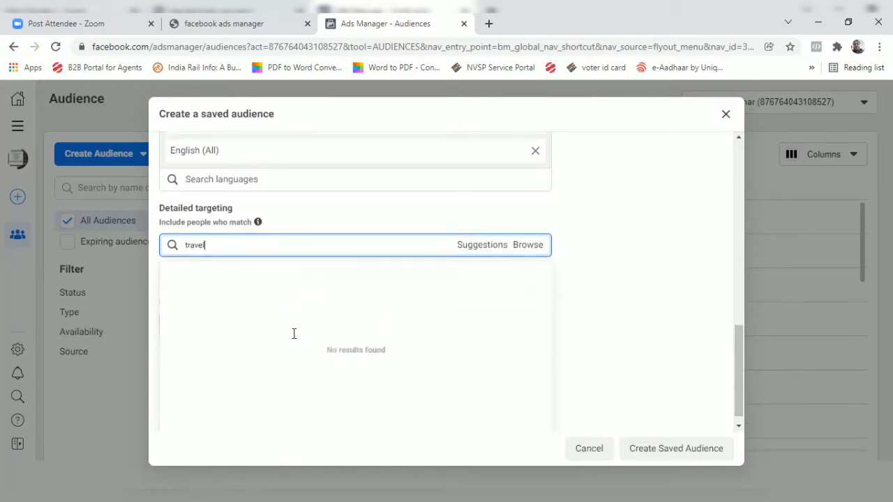
left_click(484, 237)
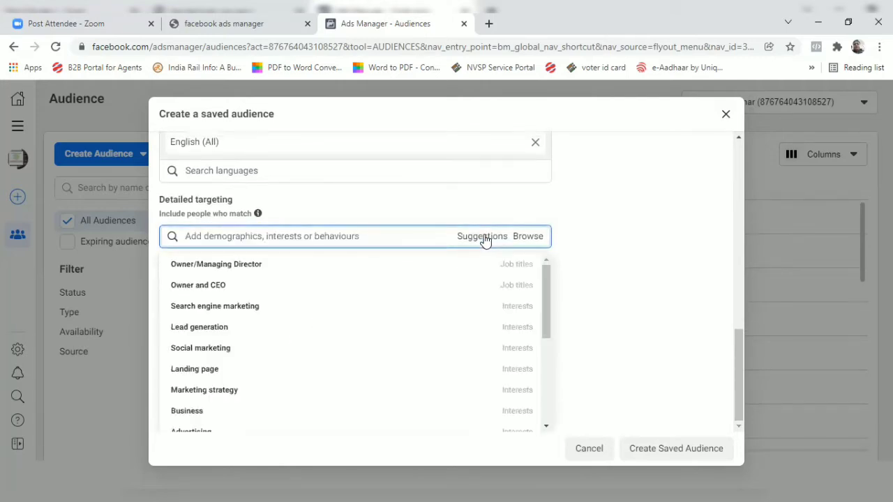
left_click(481, 241)
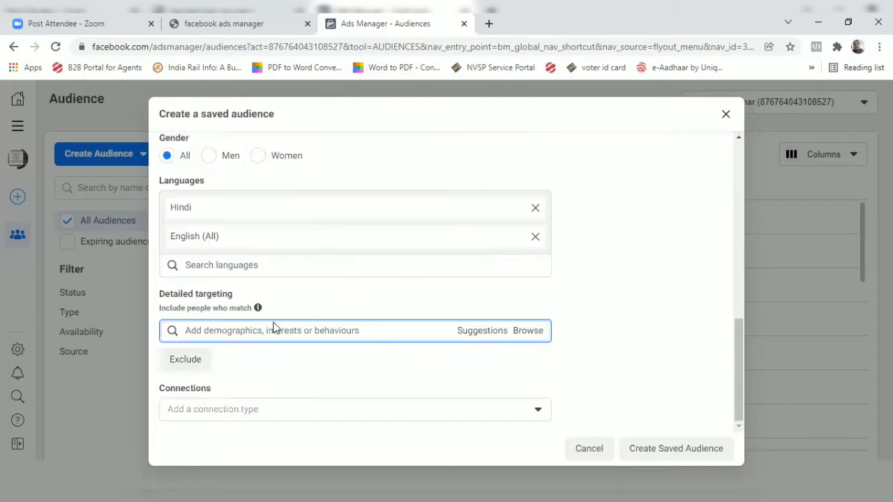
left_click(248, 332)
type("t")
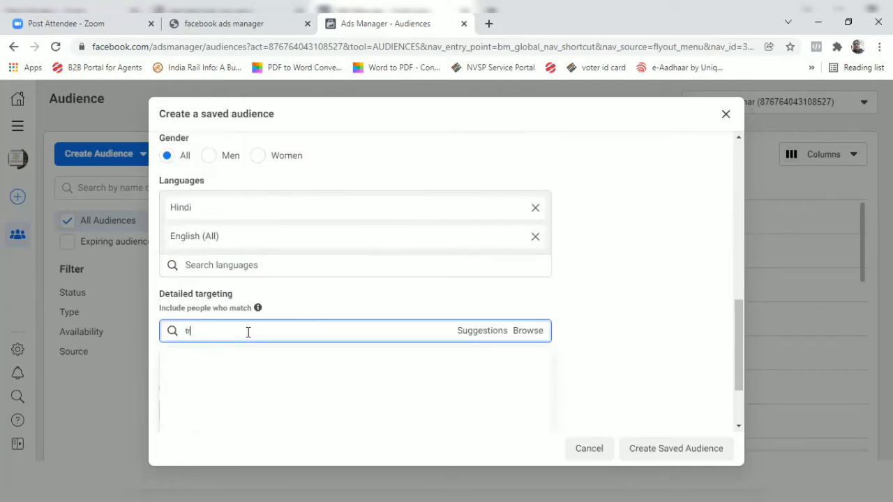
type("raveling")
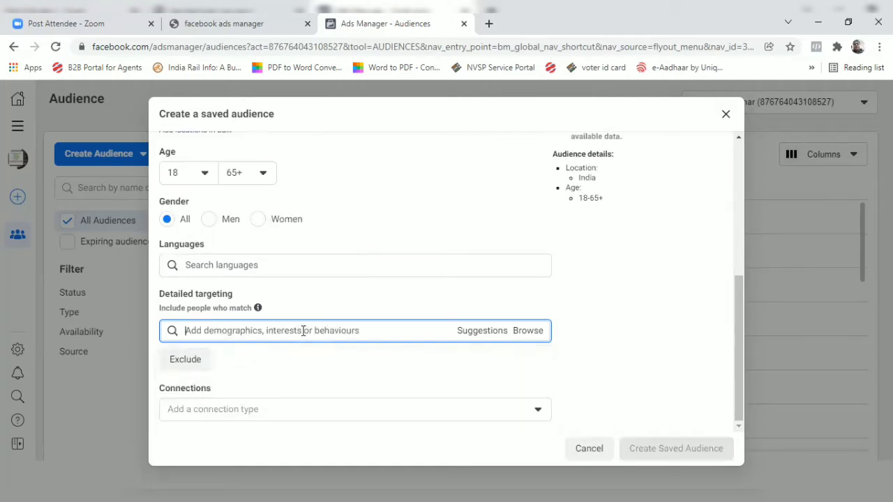
Search the detailed targeting for "travel" and include people matching the behaviour Frequent travellers.
type("tr")
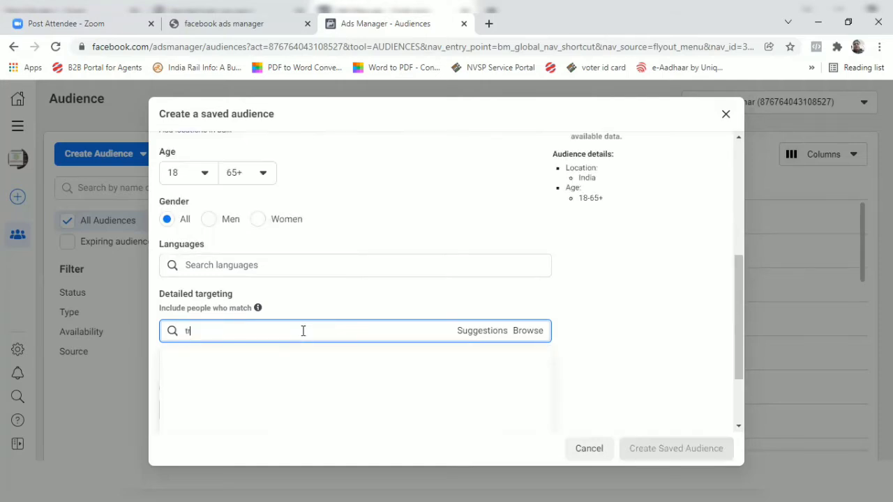
type("avel")
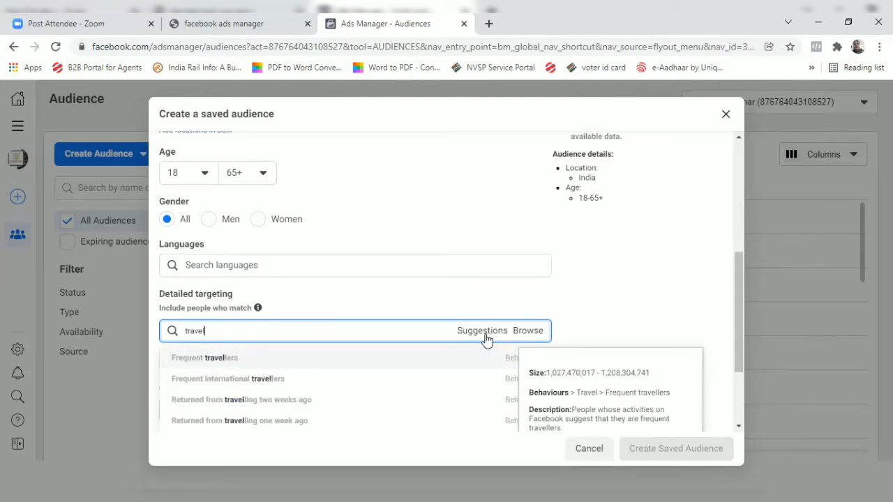
left_click(214, 357)
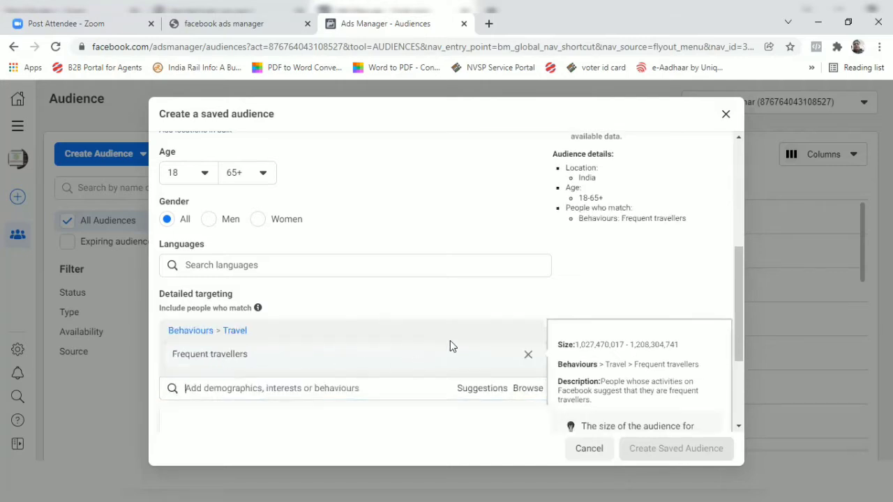
Review the suggested travel-related detailed targeting options for the audience.
scroll(453, 341, "down", 1)
left_click(486, 326)
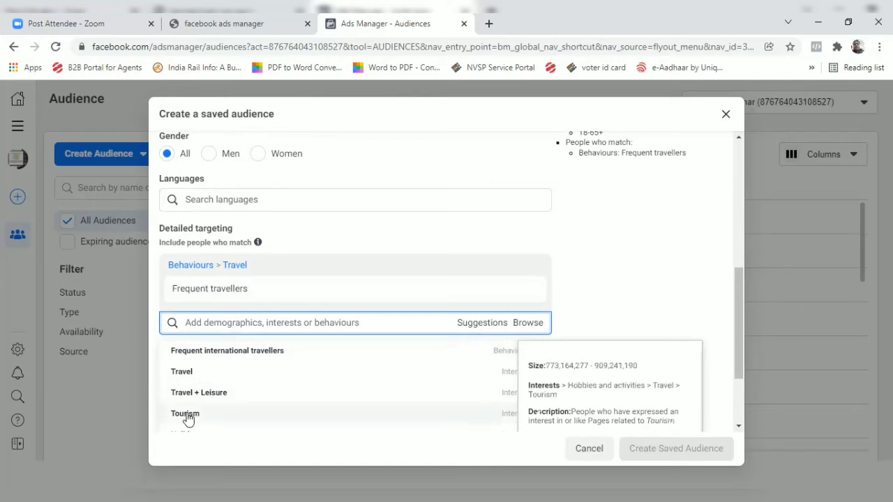
scroll(309, 385, "down", 3)
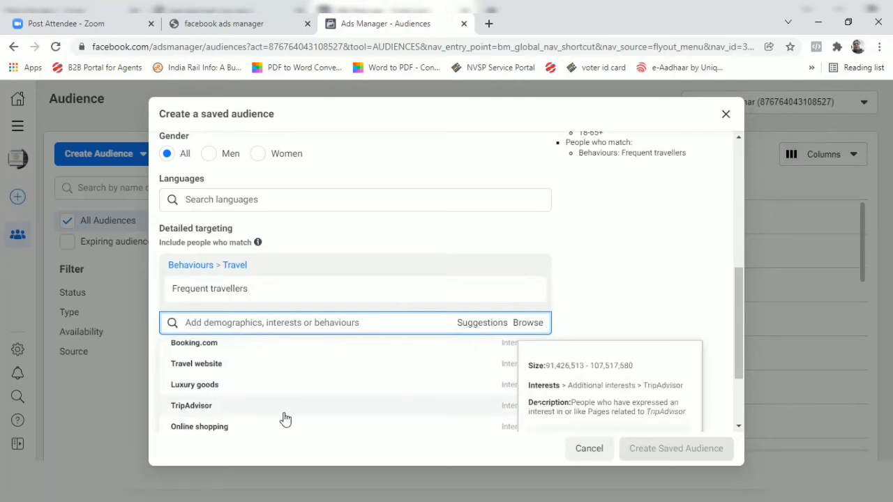
scroll(318, 392, "up", 5)
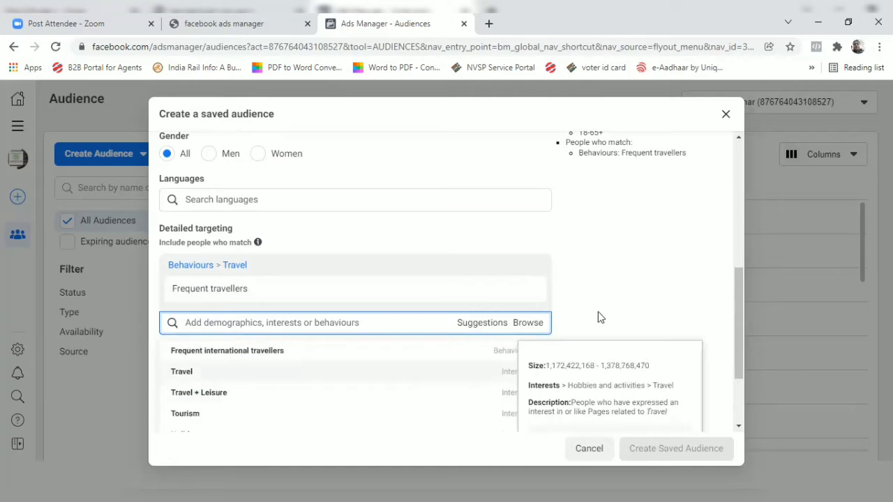
Browse the detailed targeting categories, examining the subcategories under Demographics and Interests.
left_click(528, 324)
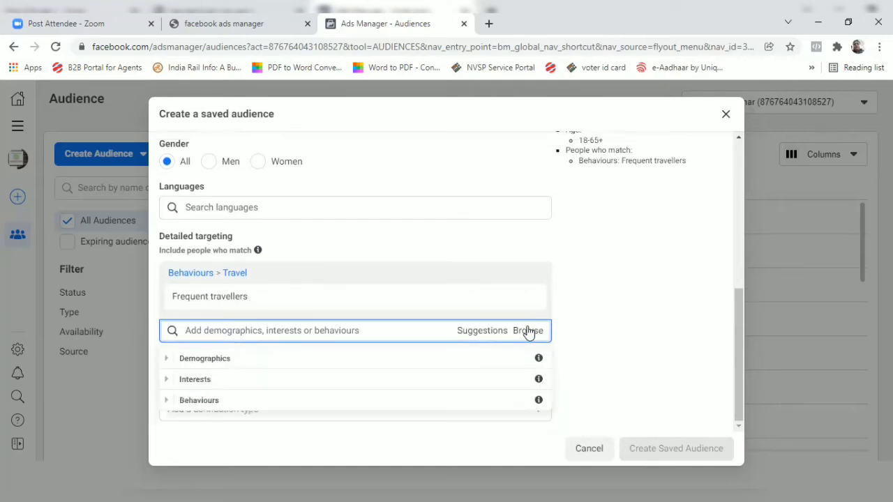
left_click(214, 360)
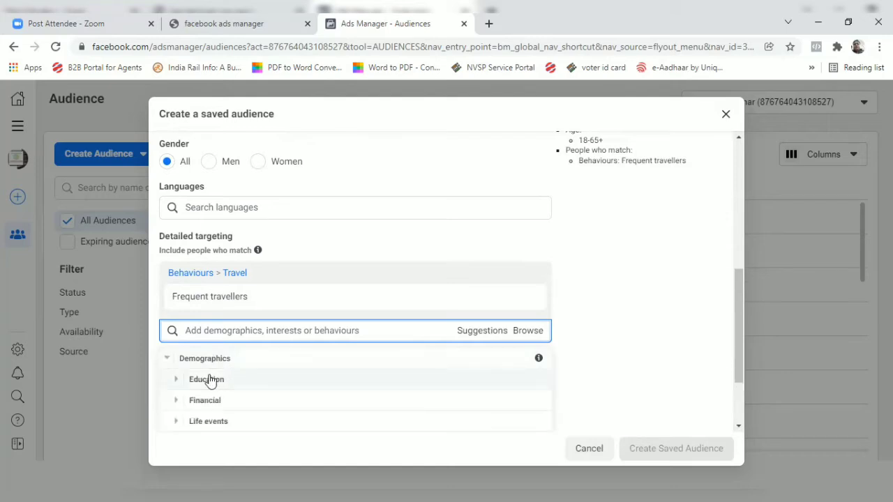
scroll(282, 395, "down", 1)
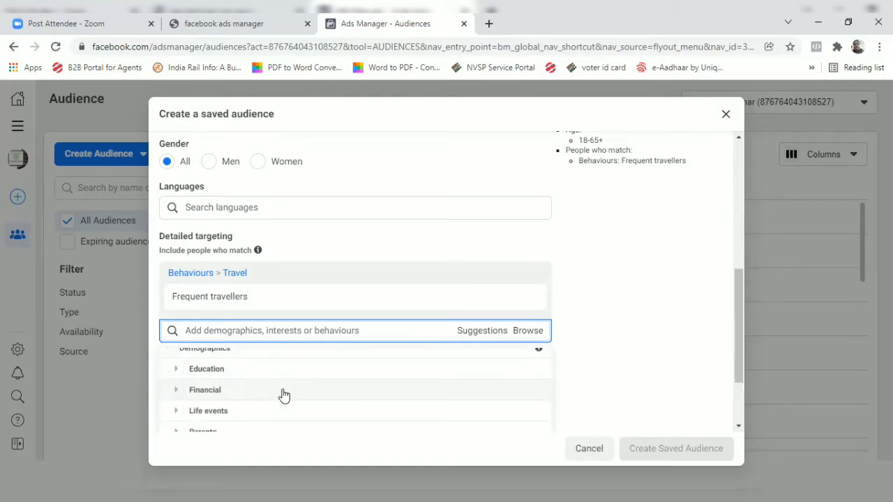
scroll(279, 394, "down", 5)
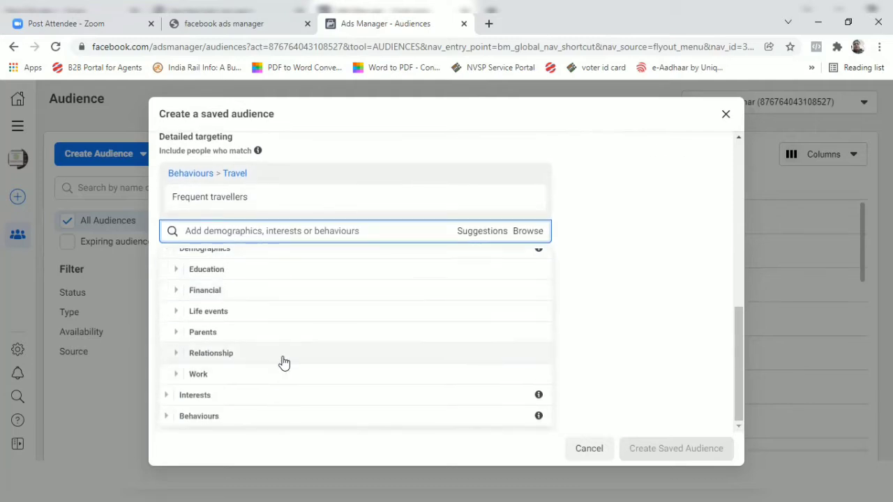
left_click(195, 396)
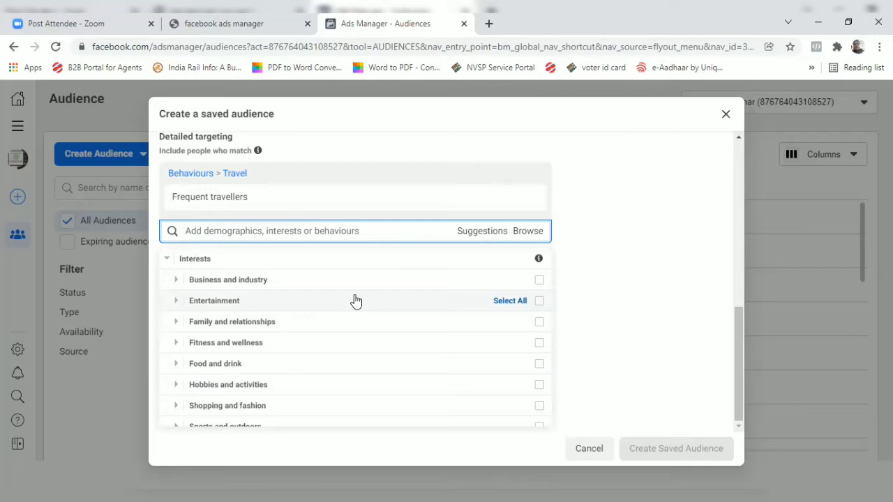
scroll(356, 300, "up", 1)
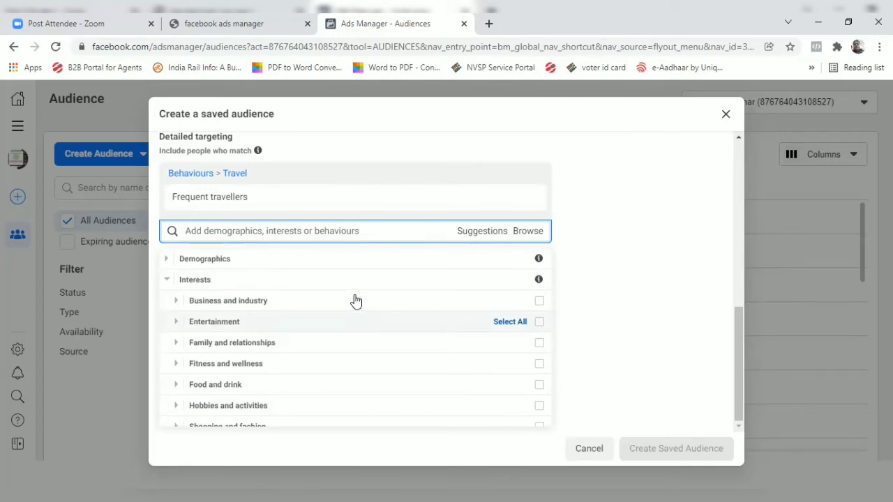
scroll(355, 300, "up", 3)
scroll(355, 300, "down", 3)
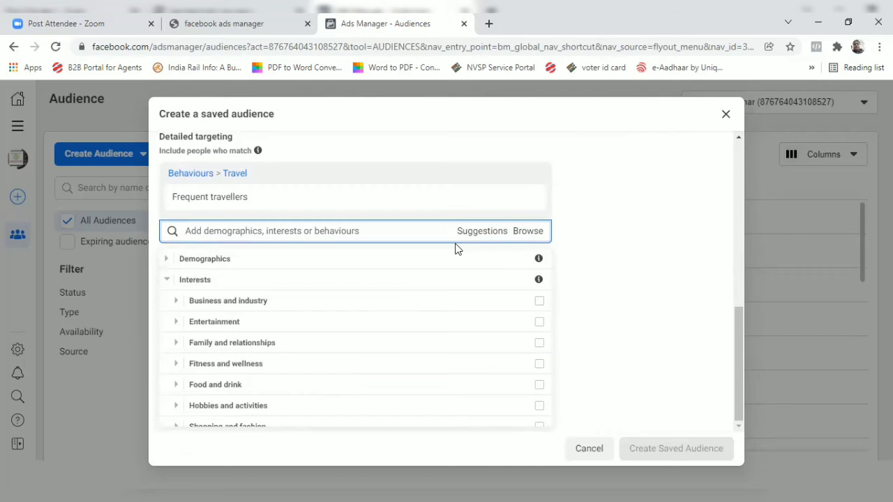
scroll(457, 263, "down", 1)
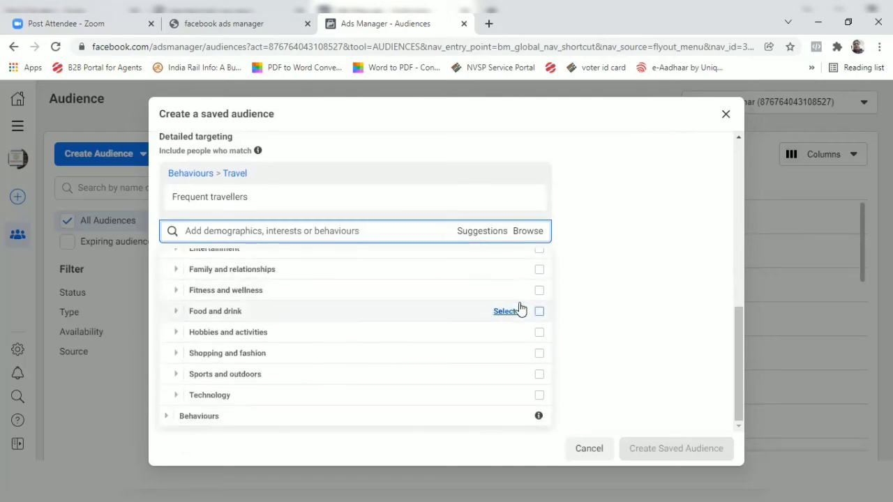
scroll(520, 309, "up", 1)
left_click(623, 313)
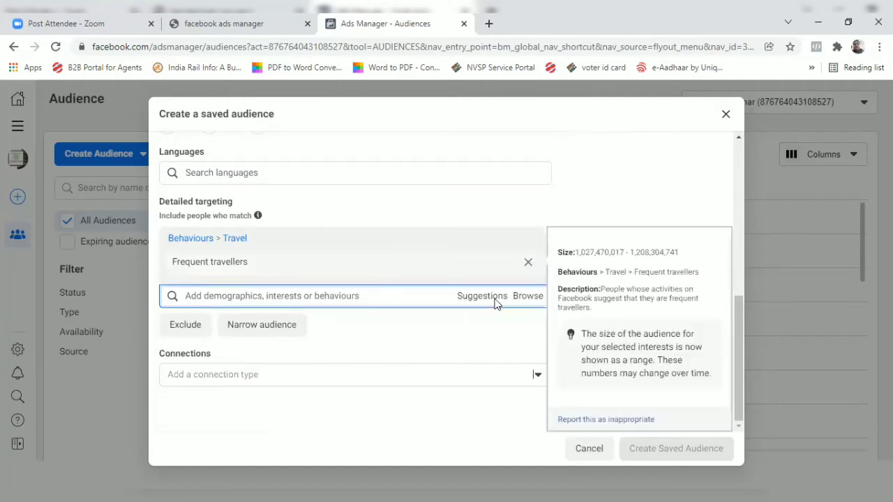
Review the available connection types, try Advanced combinations and examine its connection fields.
left_click(253, 411)
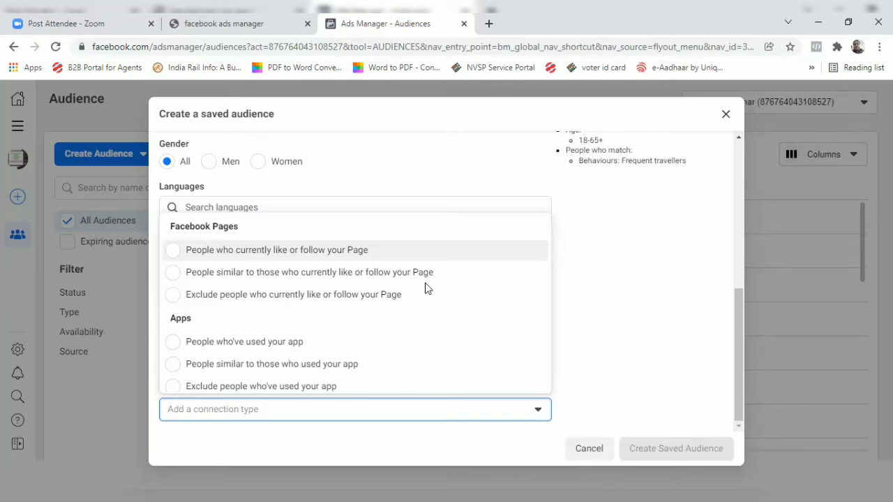
scroll(411, 287, "down", 1)
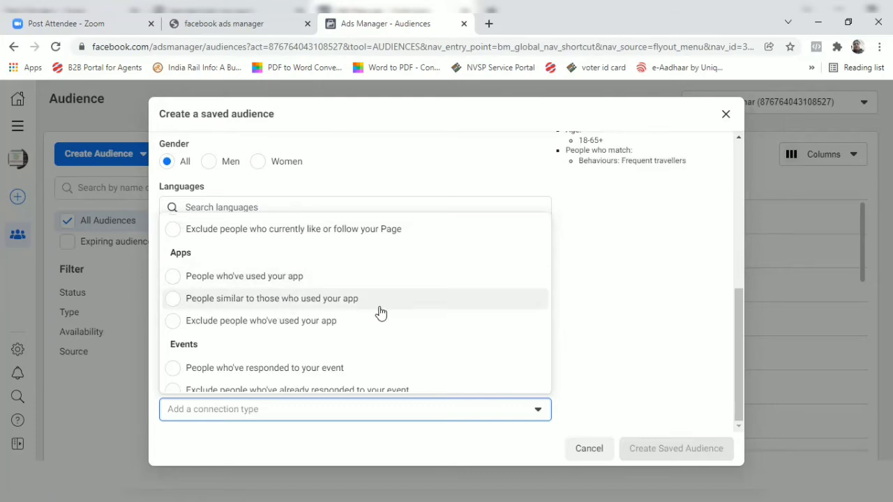
scroll(380, 313, "down", 1)
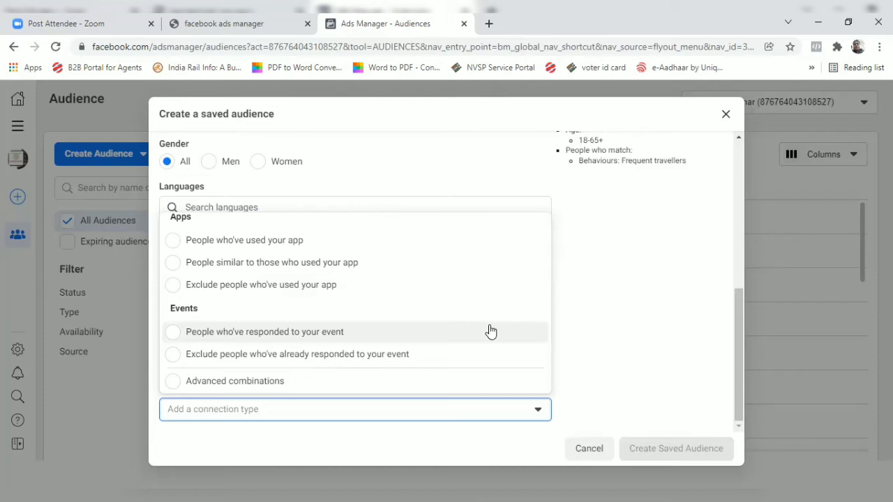
left_click(257, 382)
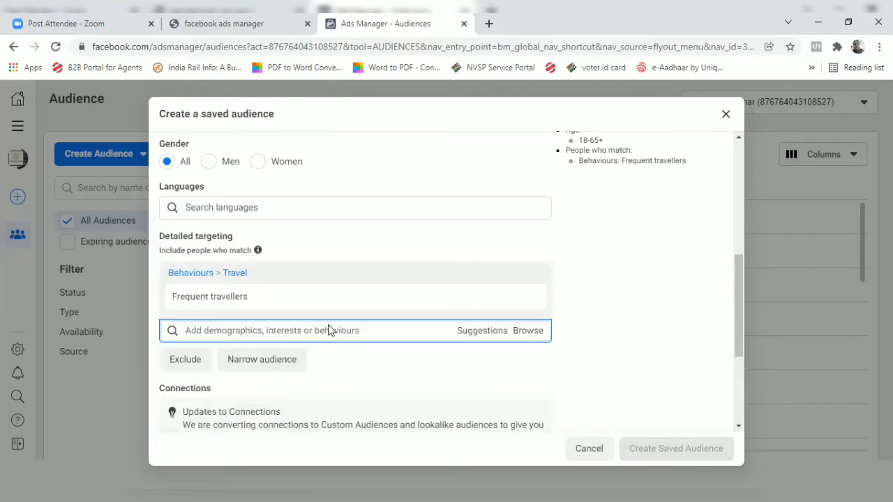
scroll(328, 328, "down", 3)
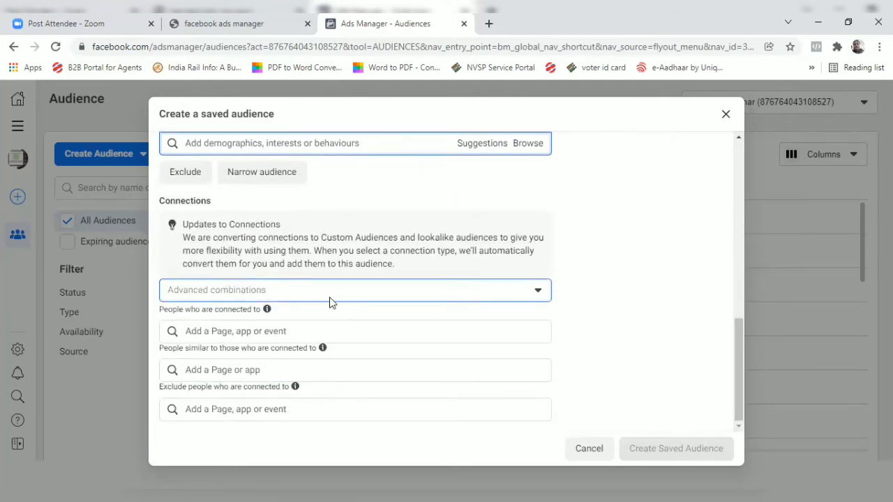
scroll(331, 297, "up", 3)
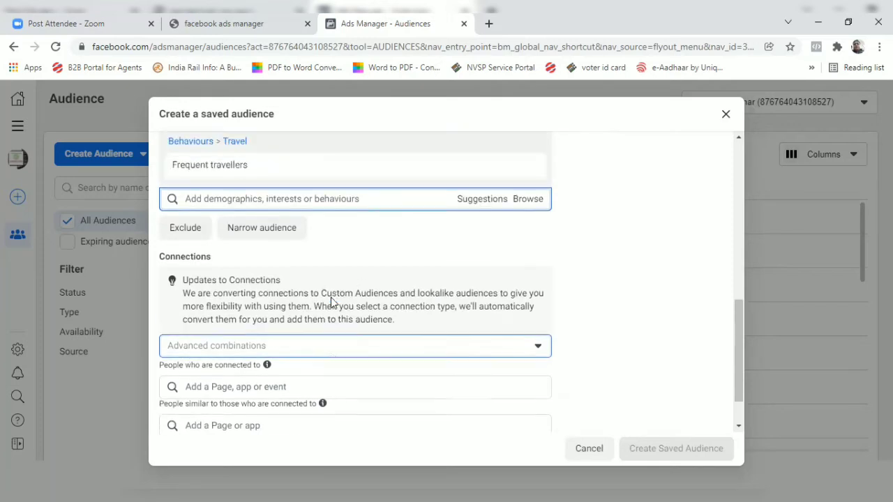
scroll(331, 297, "down", 1)
scroll(331, 299, "down", 1)
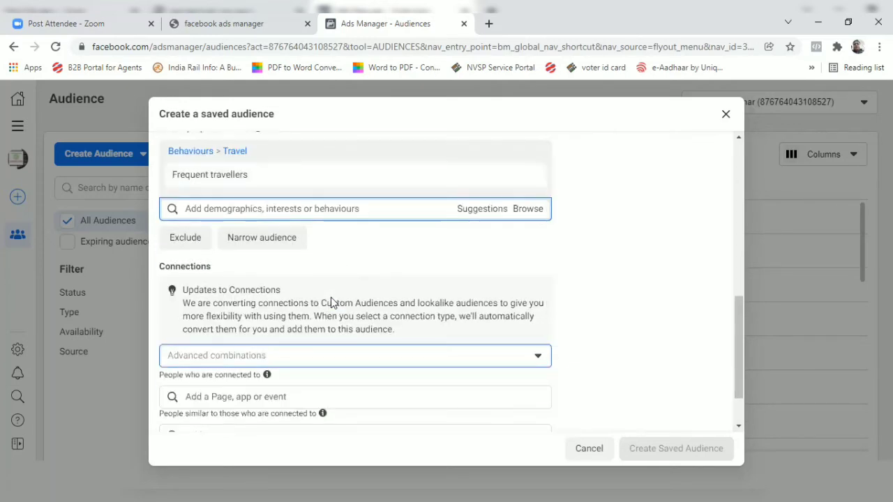
scroll(406, 306, "down", 1)
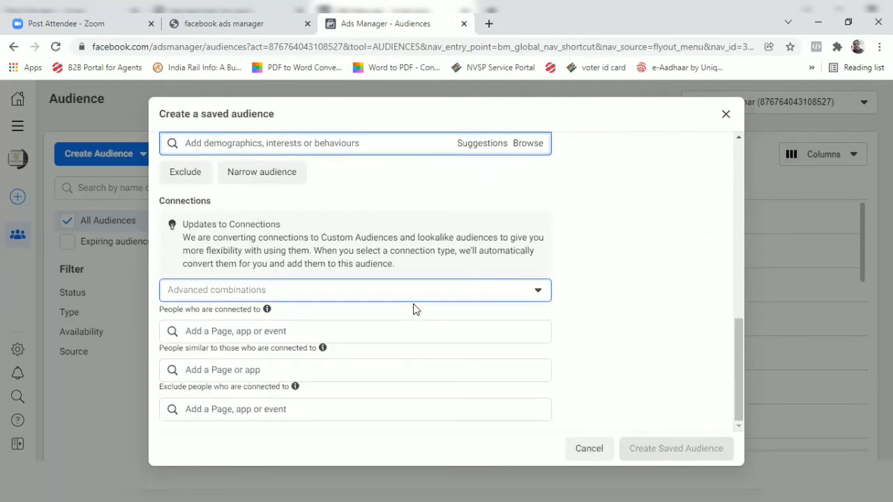
Set the connection type to People who currently like or follow your Page, and close the saved audience without creating it.
left_click(538, 291)
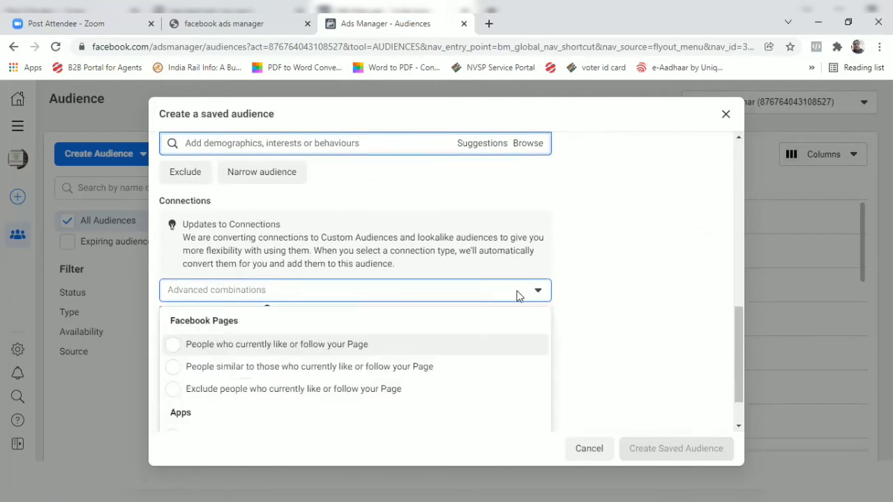
left_click(230, 343)
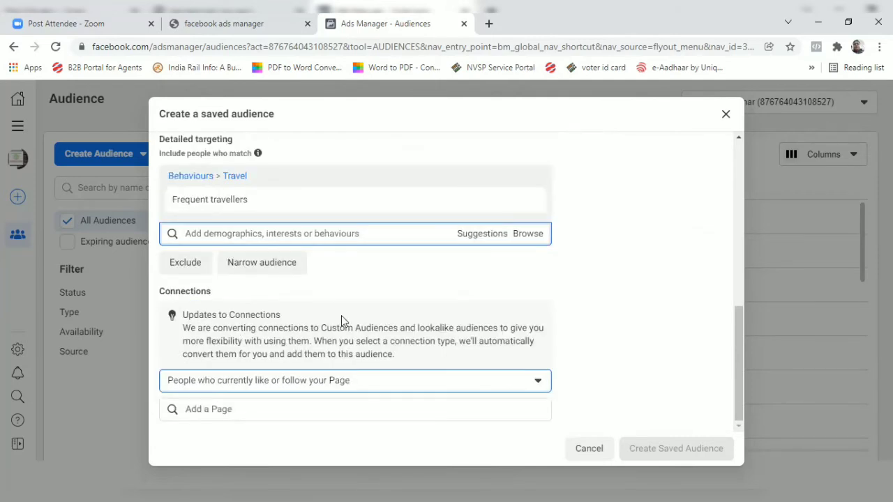
scroll(646, 384, "up", 8)
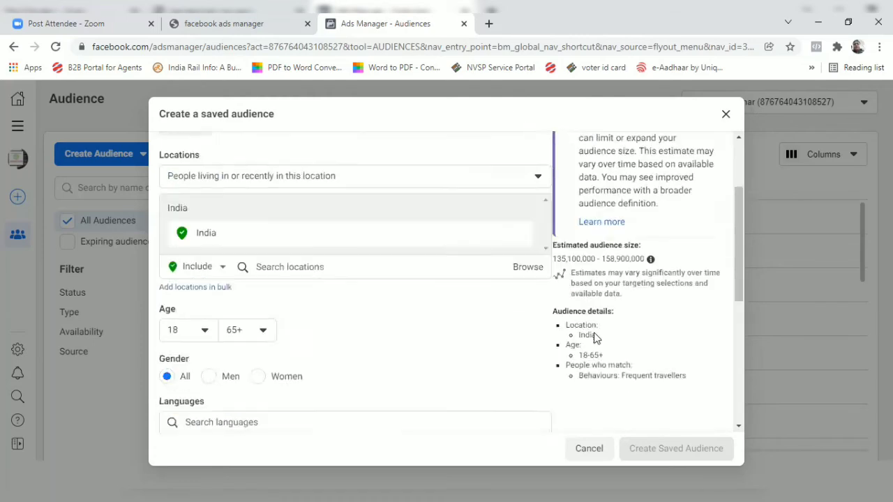
left_click(725, 114)
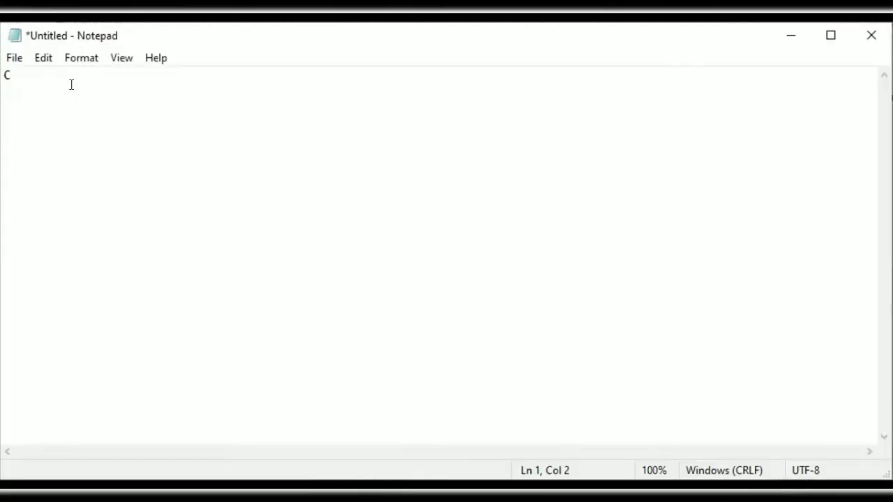
In Notepad, write the heading "Case" and below it the line "Aligarh muslim university me study".
type("ase")
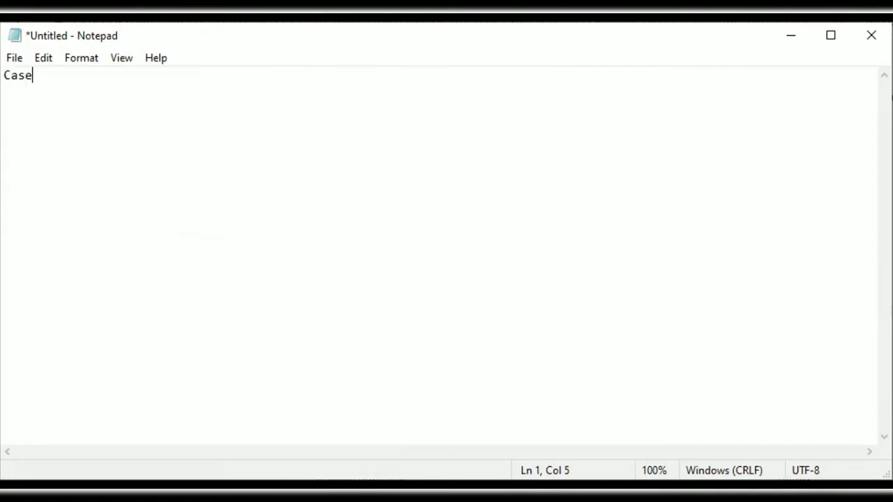
key("Return")
type("Aligarh")
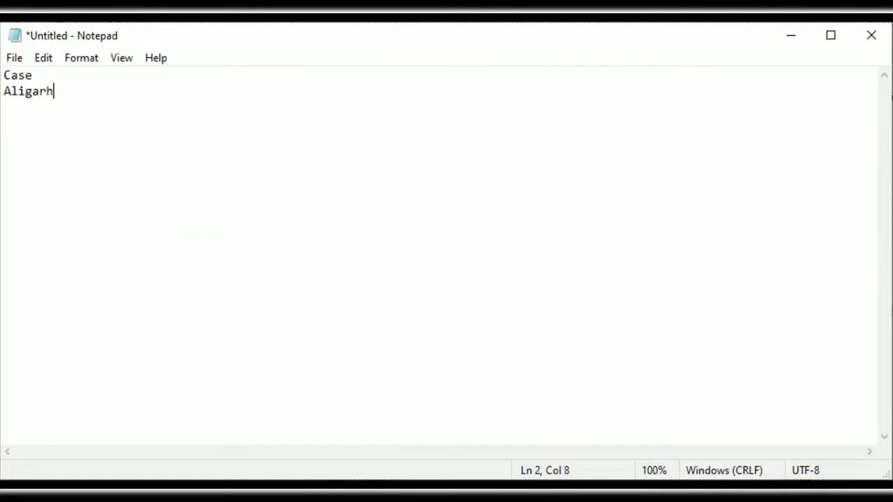
type(" muslim ")
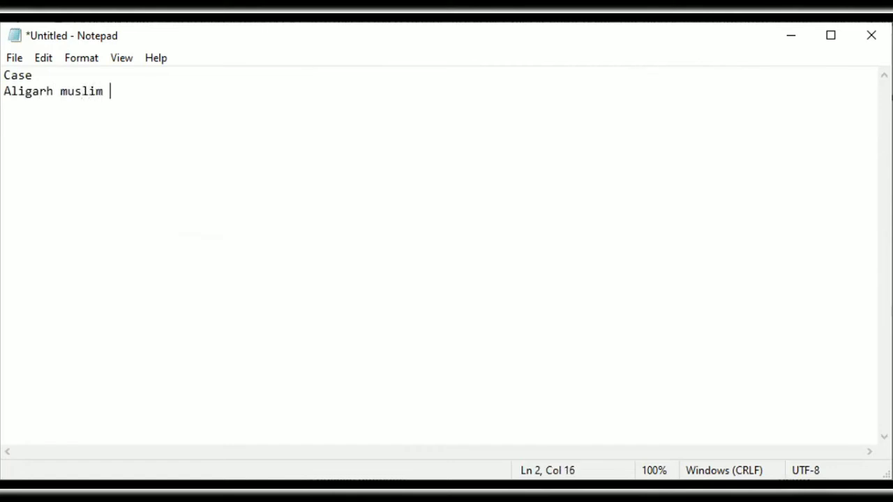
type("univers")
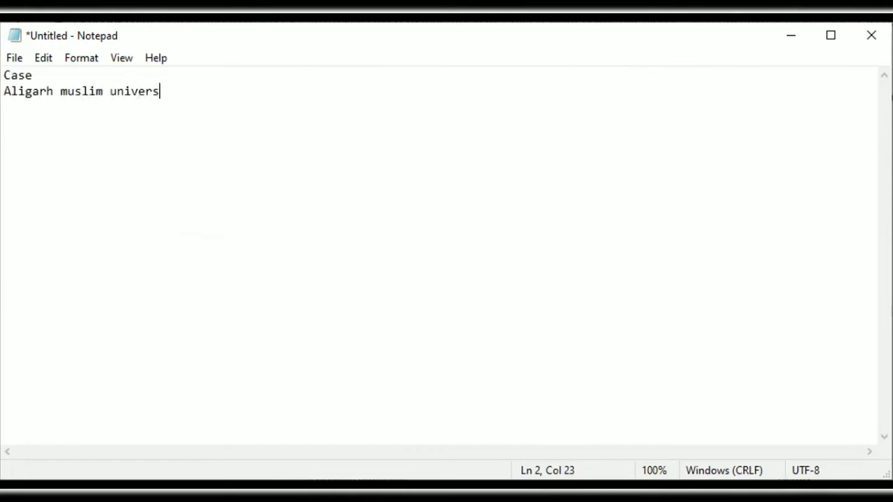
type("ity me stud")
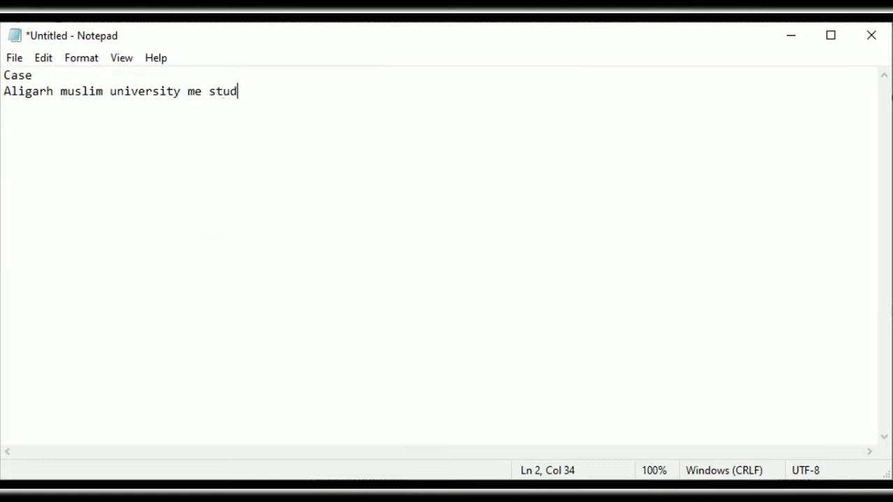
type("y")
Add the lines "Delhi University" and "MBA" to the case note.
key("Return")
type("Del")
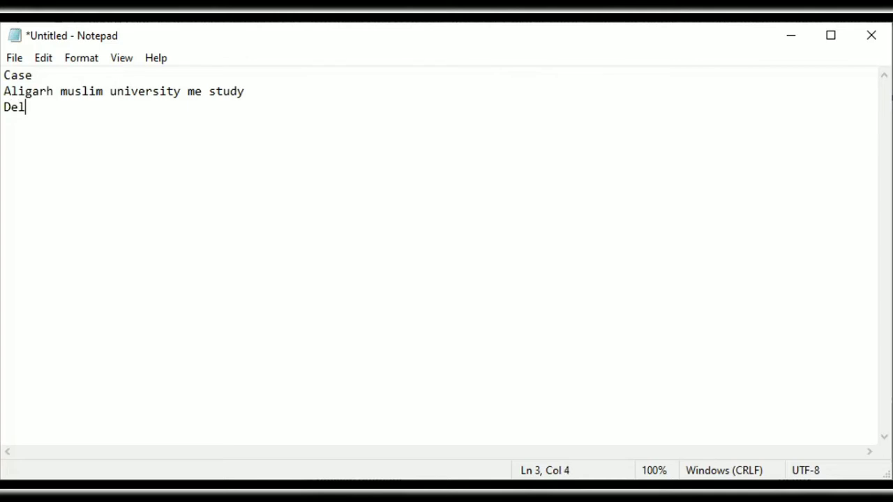
type("hi University")
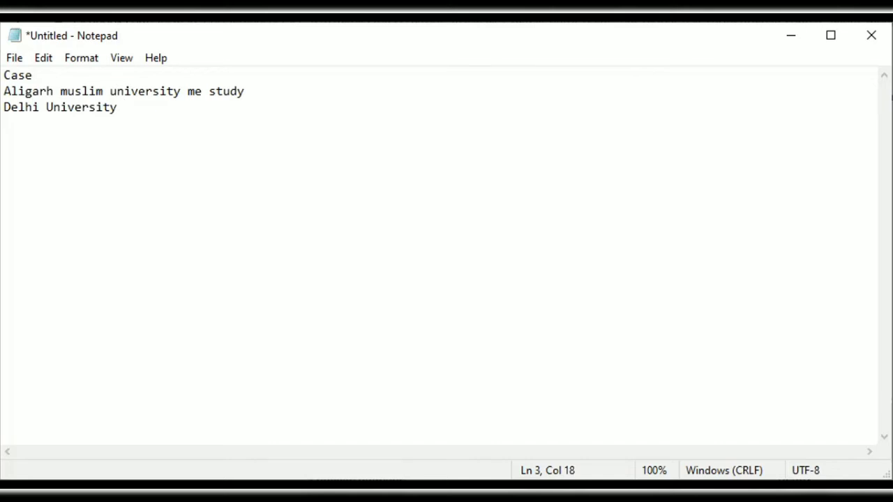
key("Return")
type("MBA")
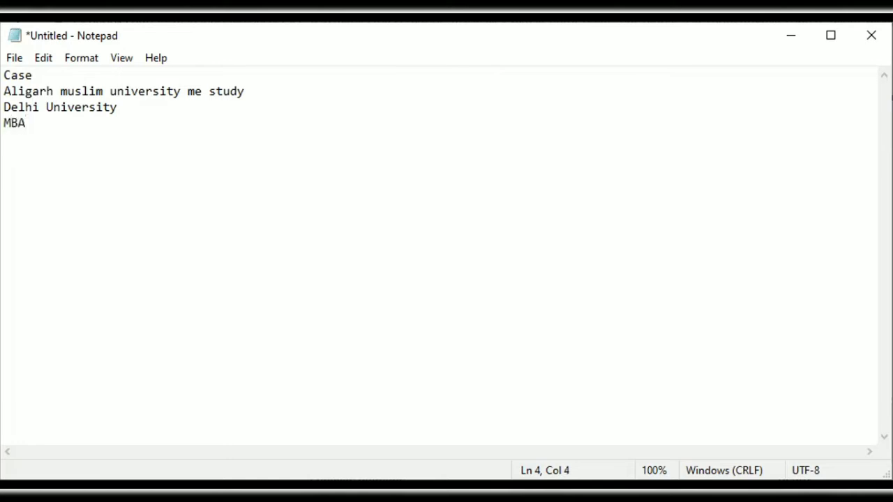
key("Return")
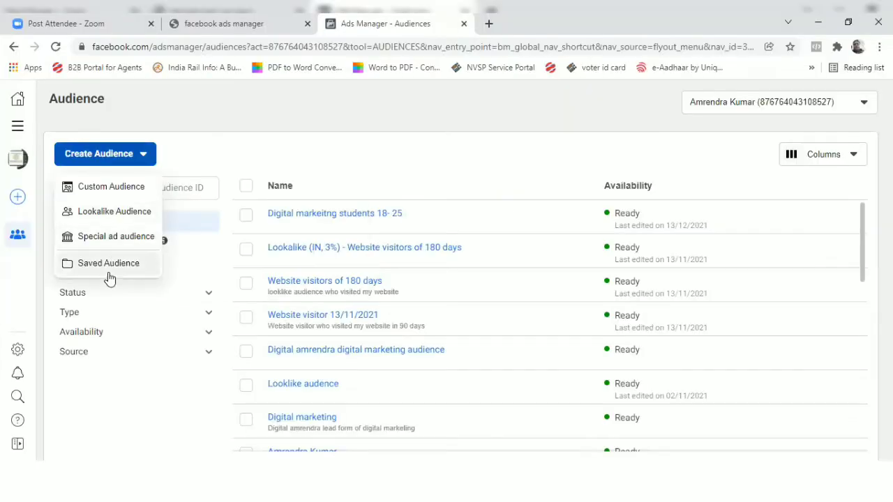
Start a new saved audience with University of Delhi as an interest under detailed targeting.
left_click(108, 263)
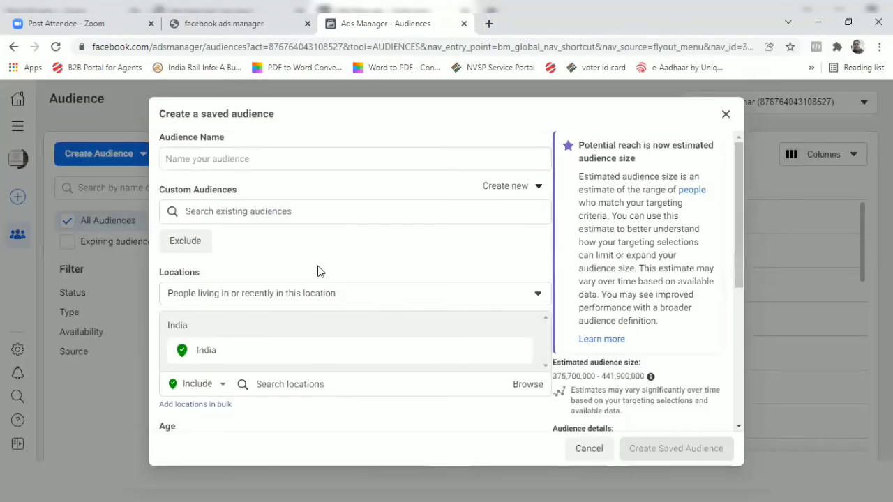
scroll(319, 274, "down", 3)
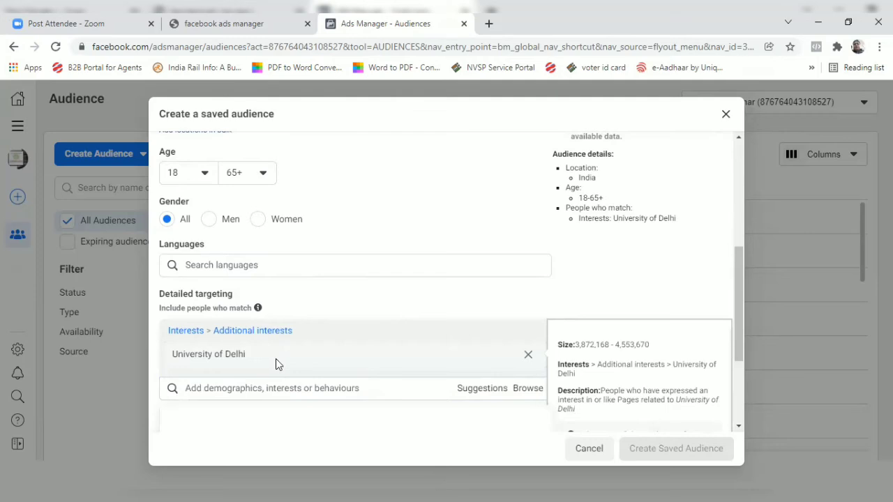
scroll(279, 360, "down", 1)
scroll(294, 360, "down", 2)
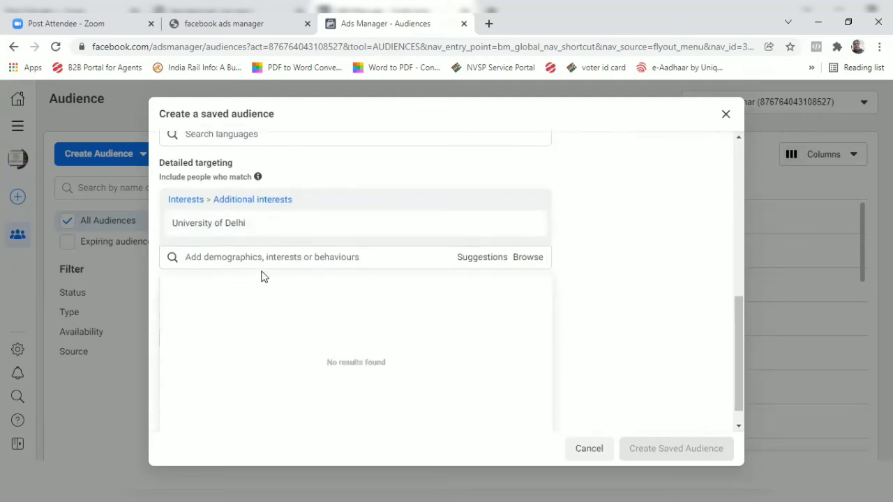
Add the Amity University school demographic from the targeting suggestions to the detailed targeting.
left_click(268, 254)
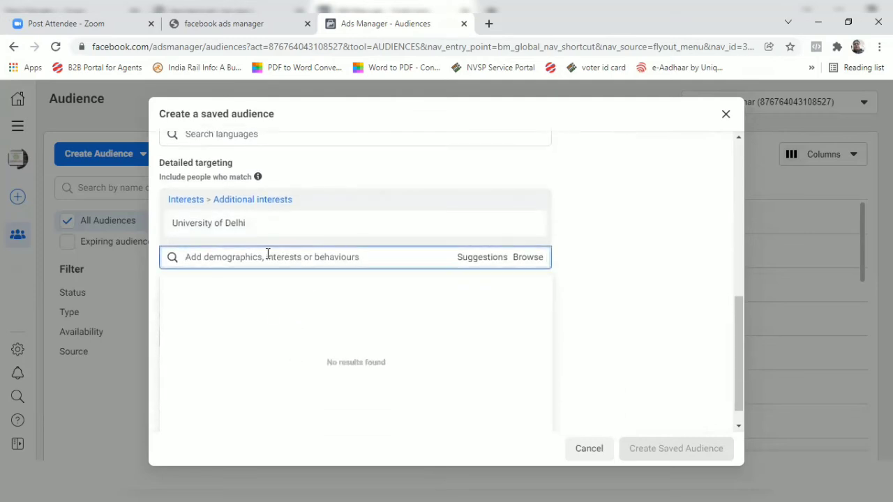
type("anni")
key("BackSpace")
key("BackSpace")
key("BackSpace")
key("BackSpace")
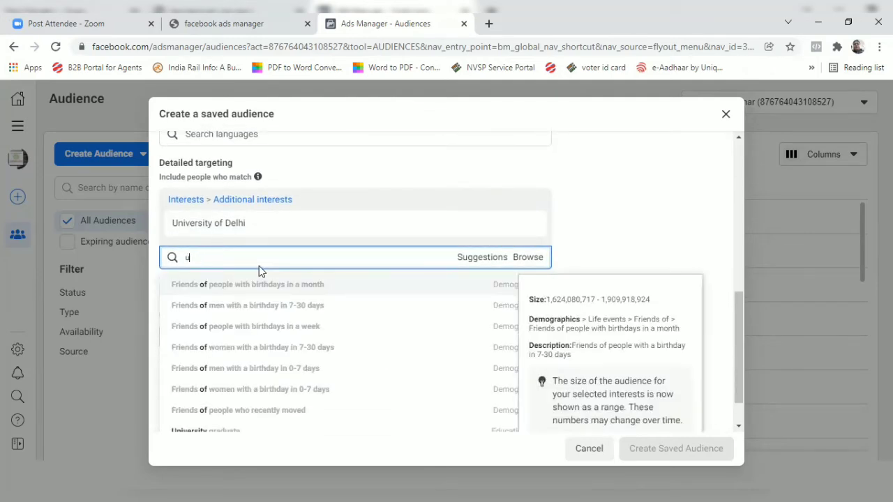
left_click(488, 258)
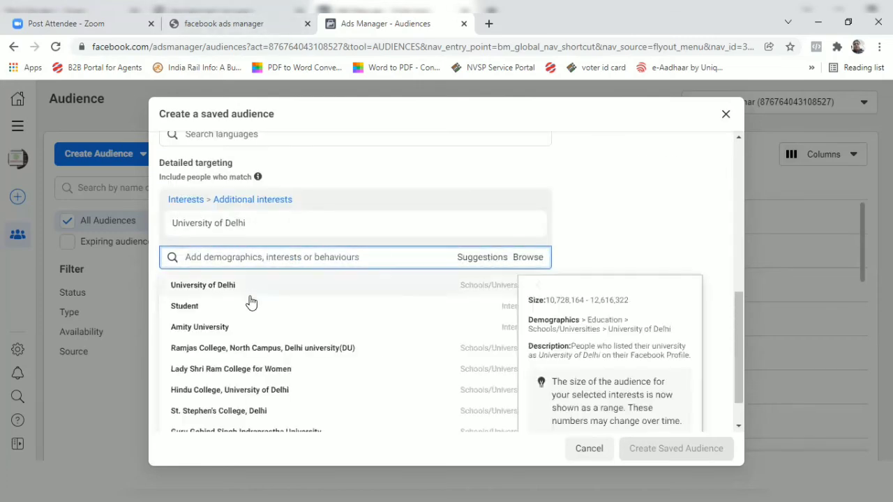
scroll(242, 301, "down", 2)
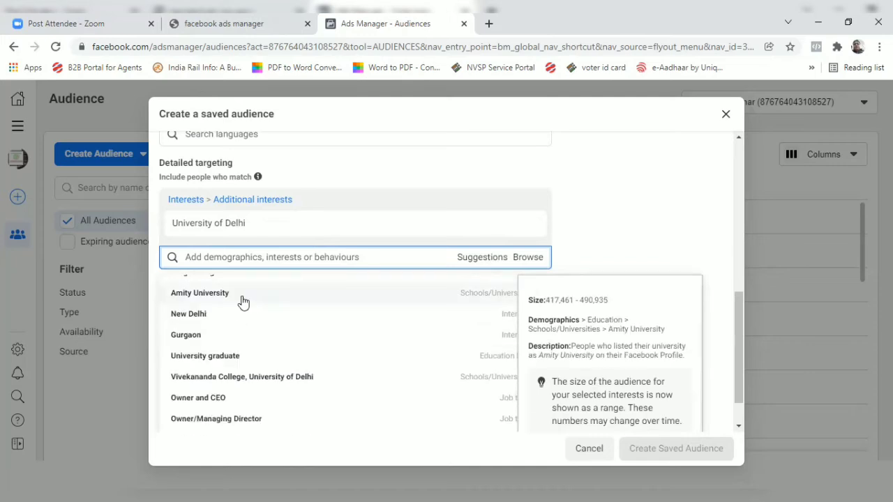
left_click(242, 301)
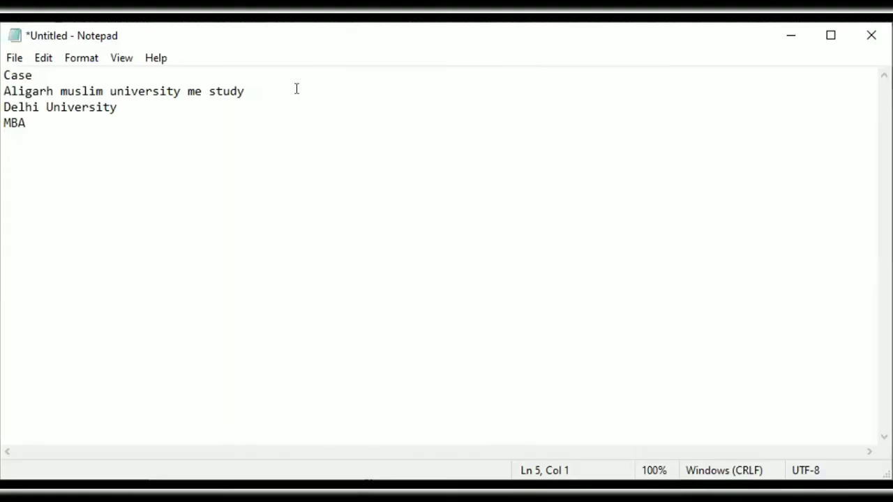
Switch to Notepad and replace the case note's Aligarh muslim university line with "Amity university".
left_click_drag(295, 88, 6, 91)
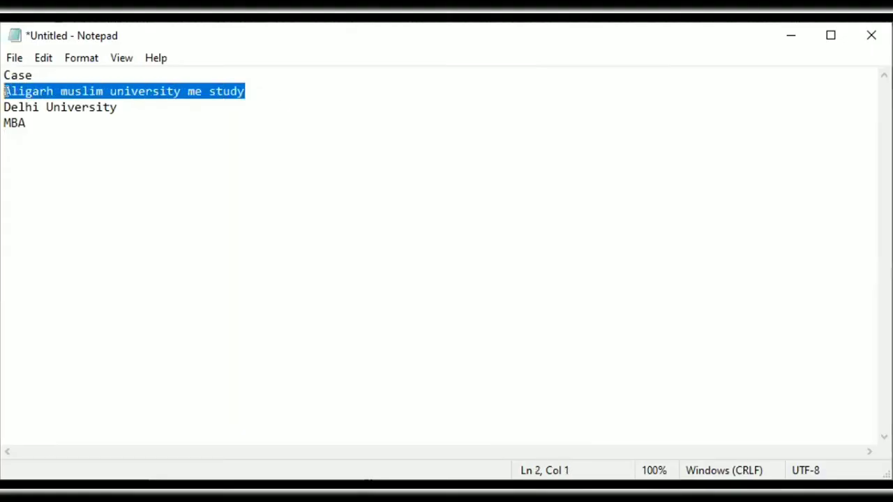
type("Amity")
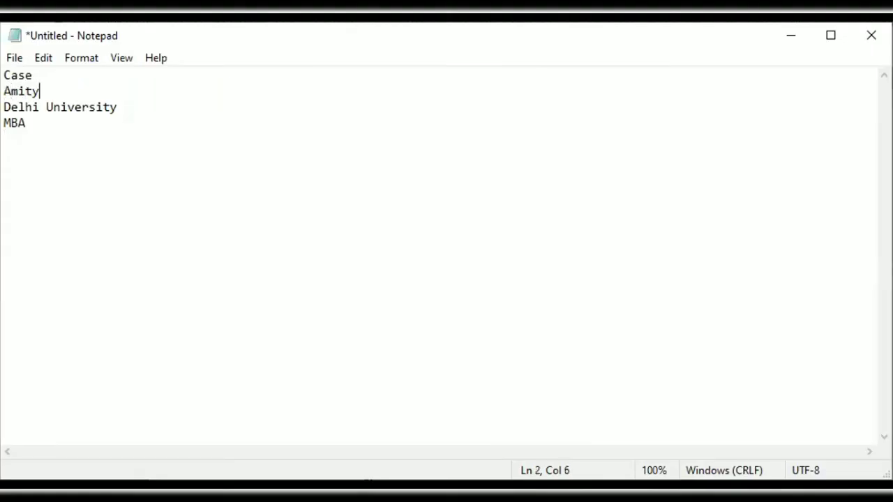
type(" university")
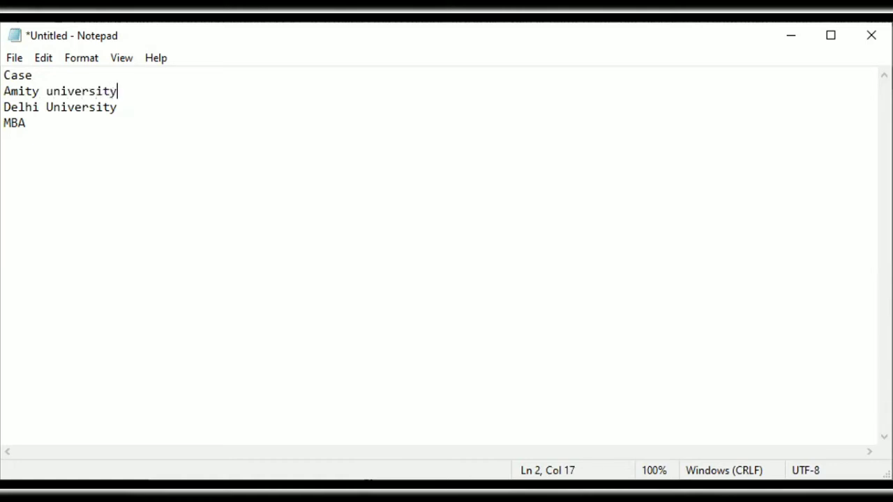
left_click(175, 235)
Return to Ads Manager and set the saved audience's maximum age to 25.
key("alt+Tab")
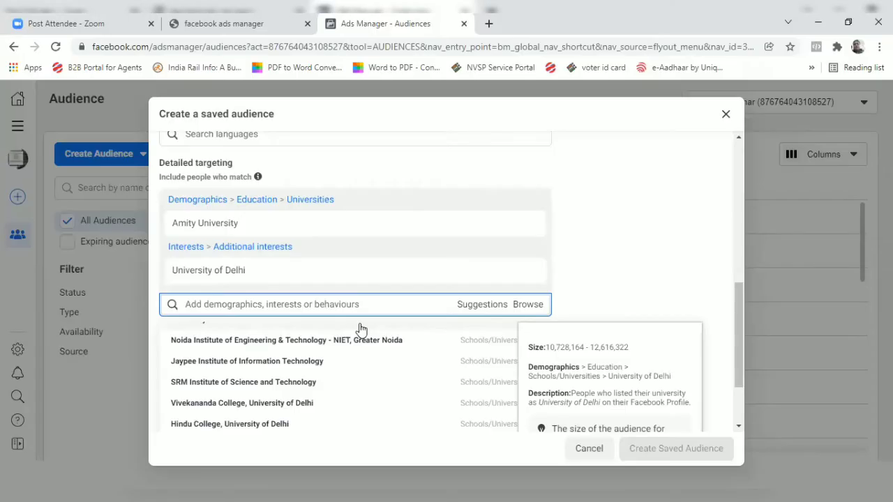
scroll(360, 332, "up", 3)
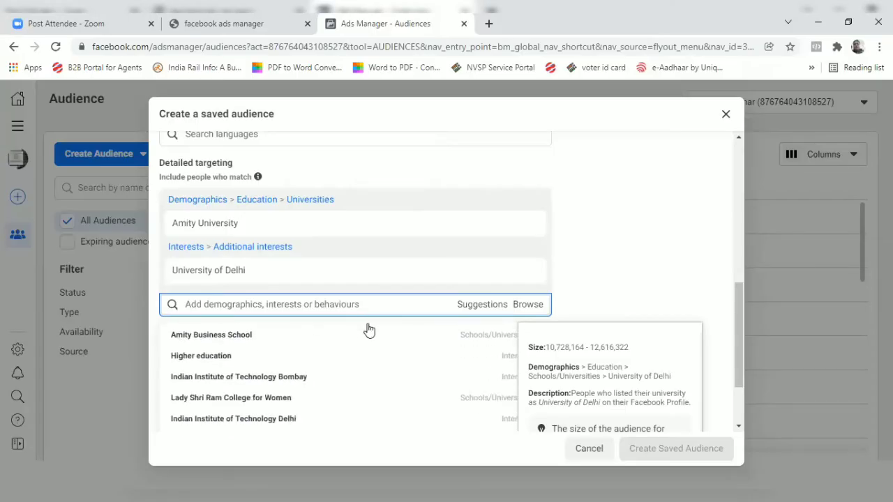
scroll(335, 331, "down", 3)
scroll(335, 331, "down", 10)
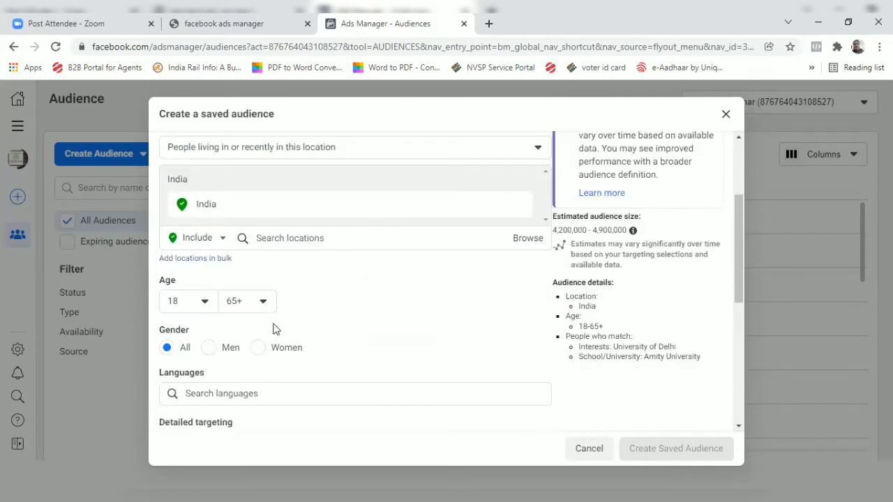
left_click(262, 306)
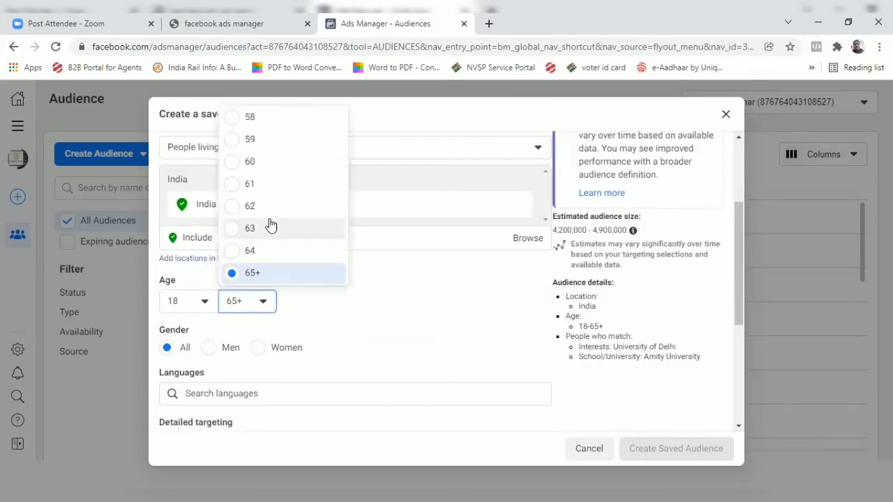
scroll(269, 225, "up", 4)
scroll(270, 225, "up", 5)
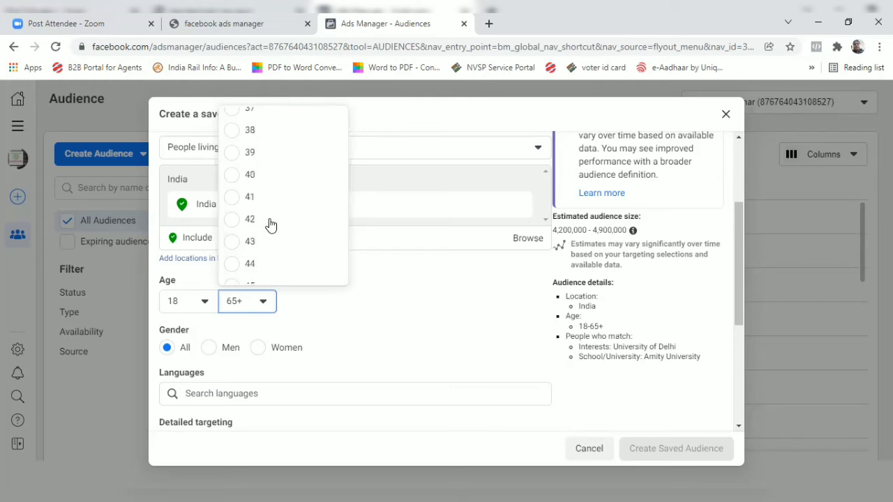
scroll(270, 226, "up", 1)
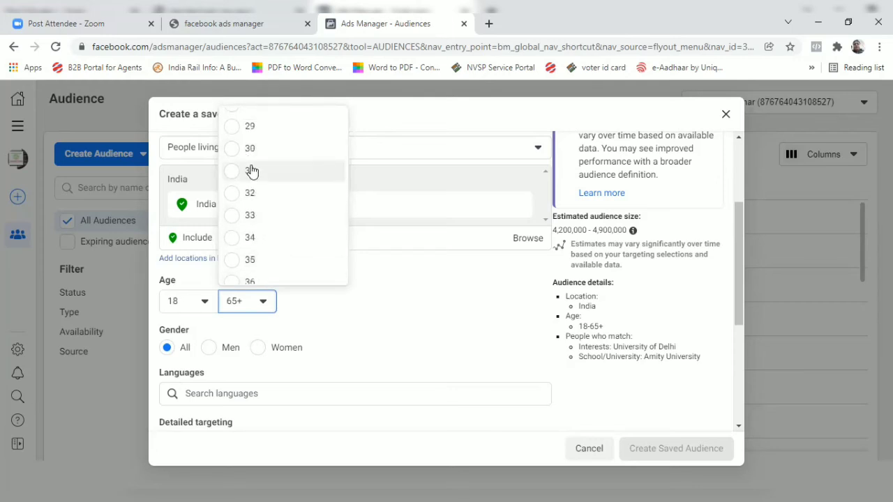
scroll(266, 185, "up", 2)
left_click(261, 171)
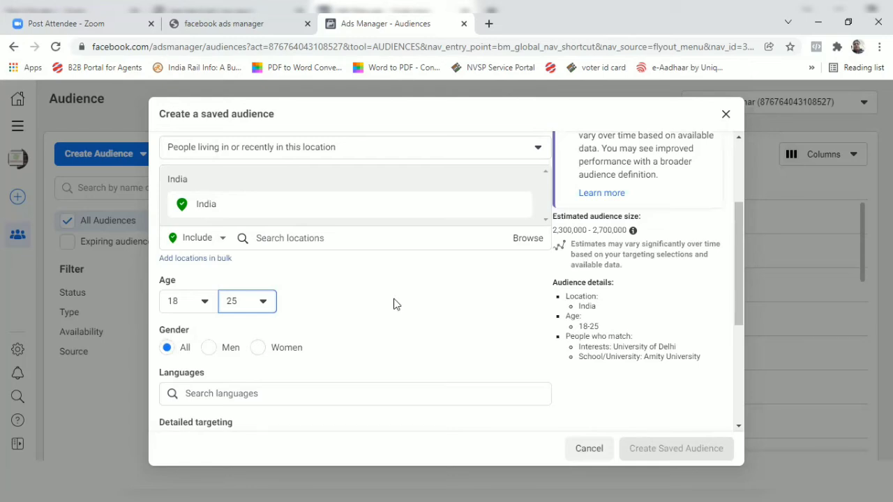
Narrow the audience to people who must also match the Master of Business Administration field of study.
scroll(442, 287, "down", 5)
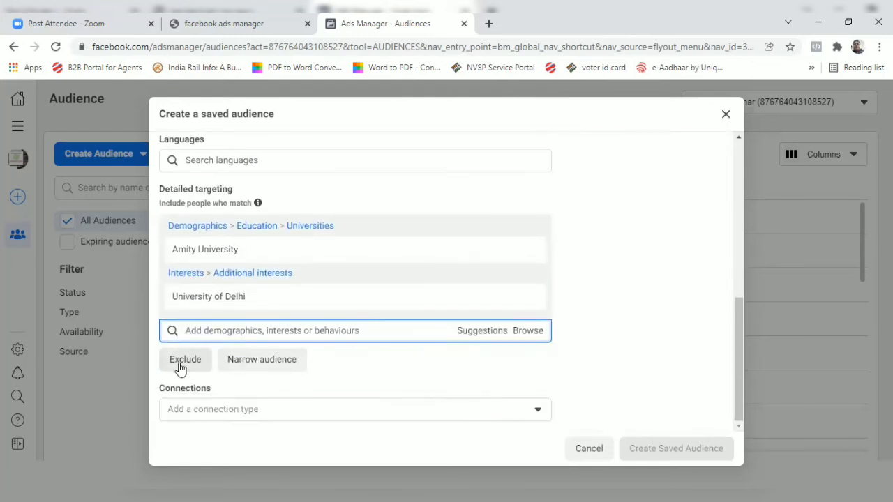
left_click(261, 359)
scroll(406, 362, "down", 1)
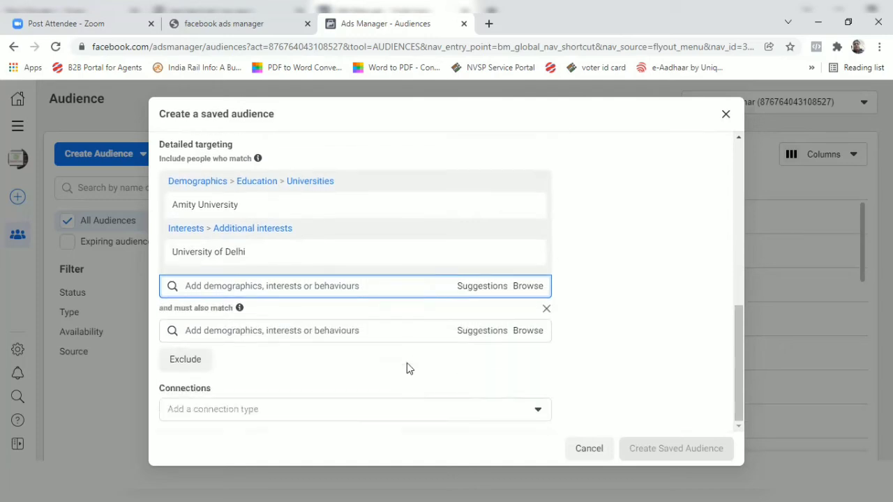
left_click(319, 329)
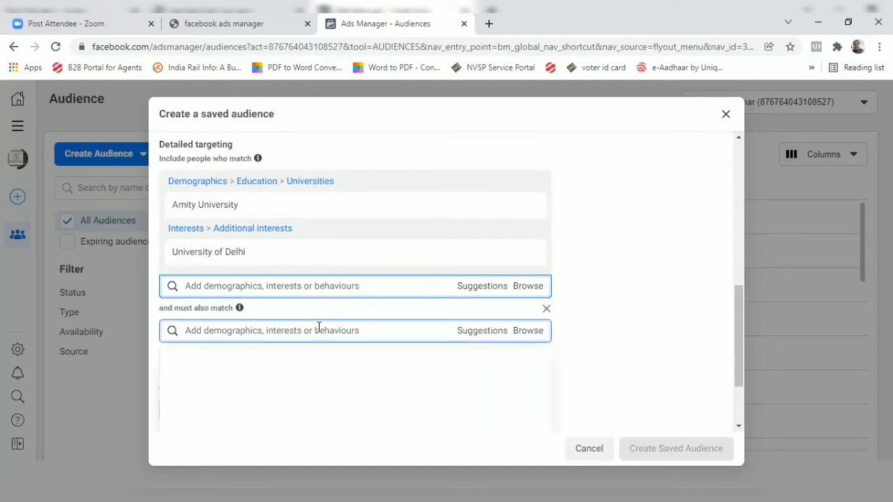
type("mba")
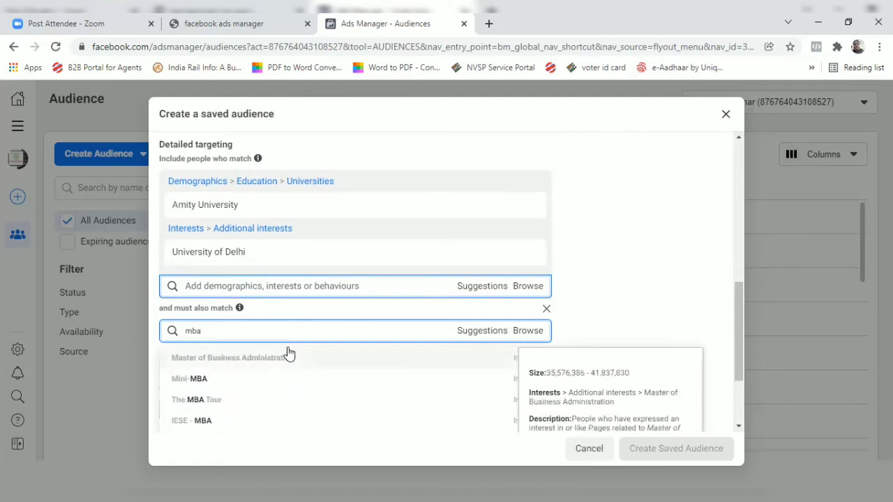
type("aster in busi")
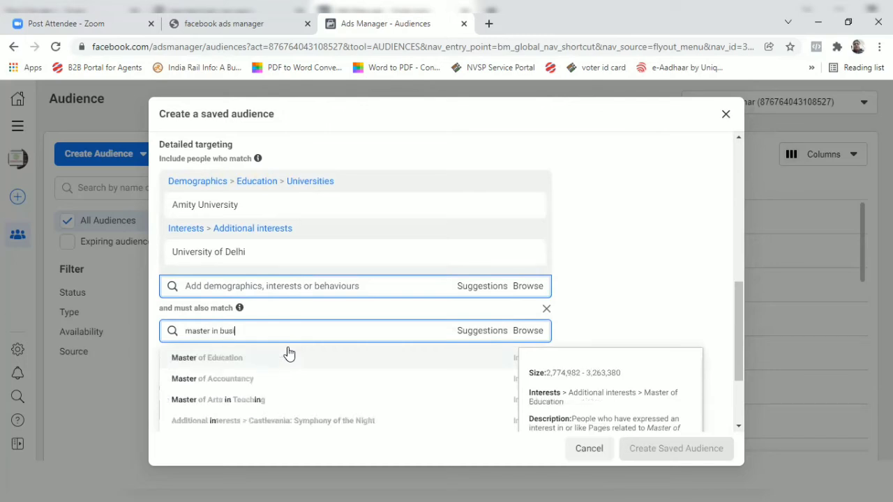
type("ness")
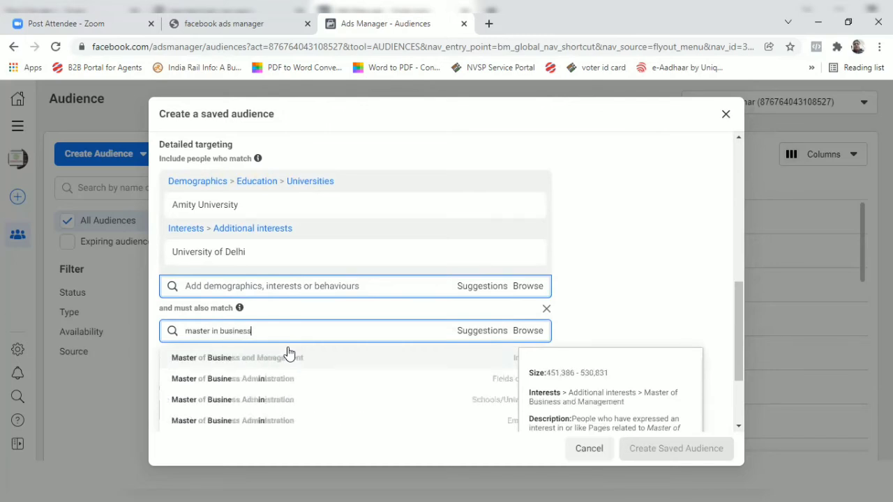
type(" admin")
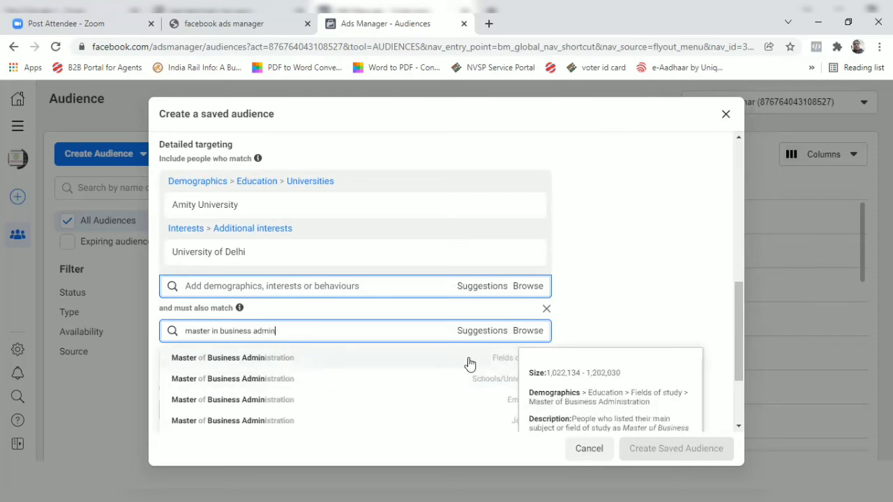
left_click(356, 361)
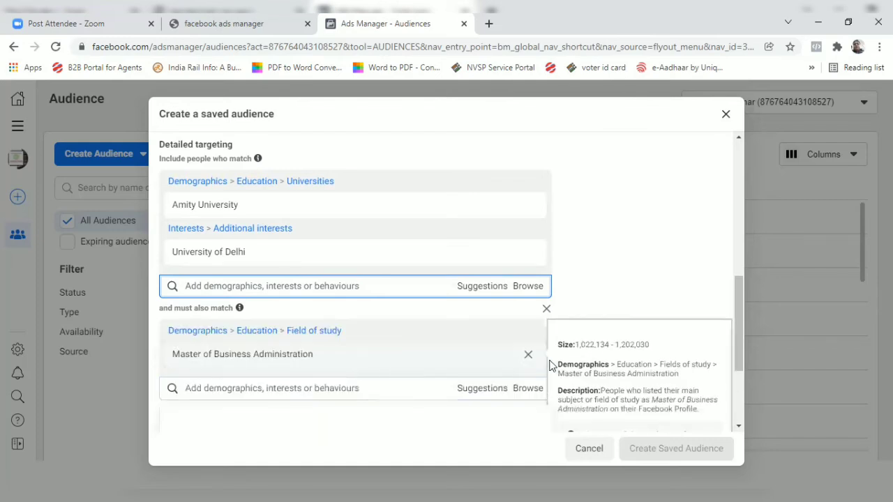
Examine the estimated audience size and audience details for the narrowed targeting.
scroll(687, 275, "down", 2)
scroll(689, 305, "up", 8)
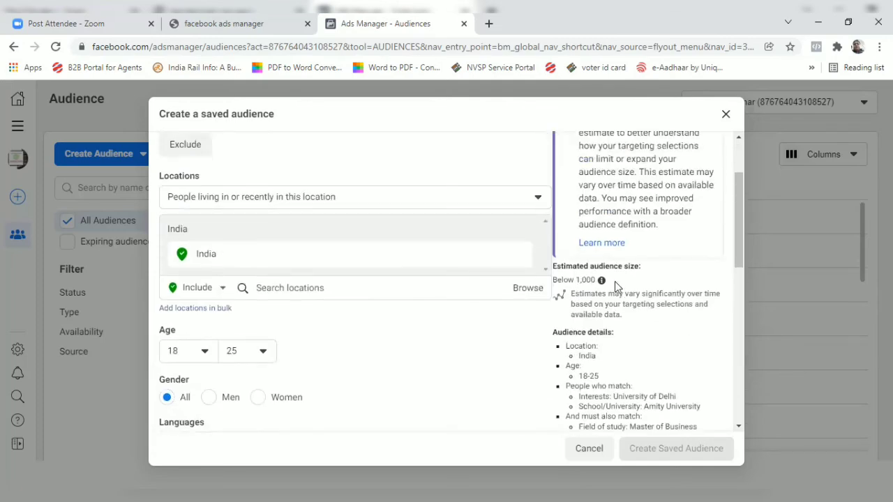
scroll(648, 279, "down", 1)
scroll(348, 313, "down", 3)
scroll(349, 314, "up", 2)
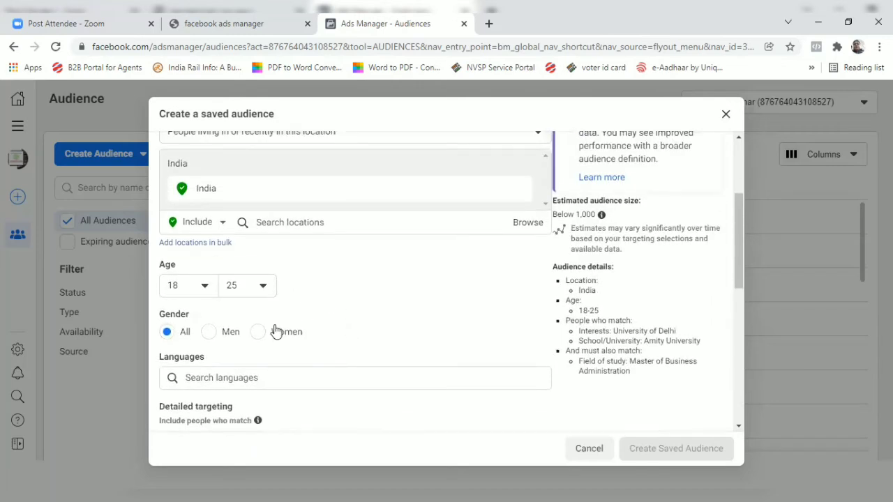
scroll(275, 331, "down", 3)
mouse_move(274, 324)
scroll(274, 324, "down", 1)
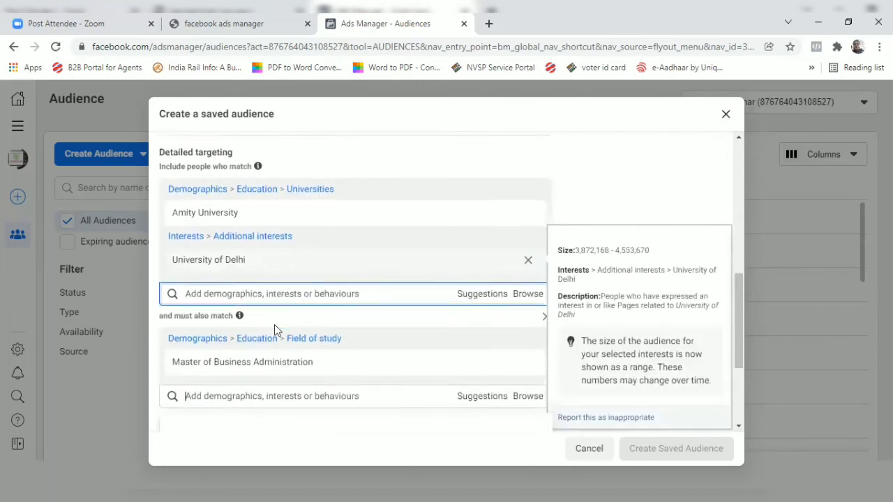
scroll(274, 324, "down", 1)
mouse_move(272, 349)
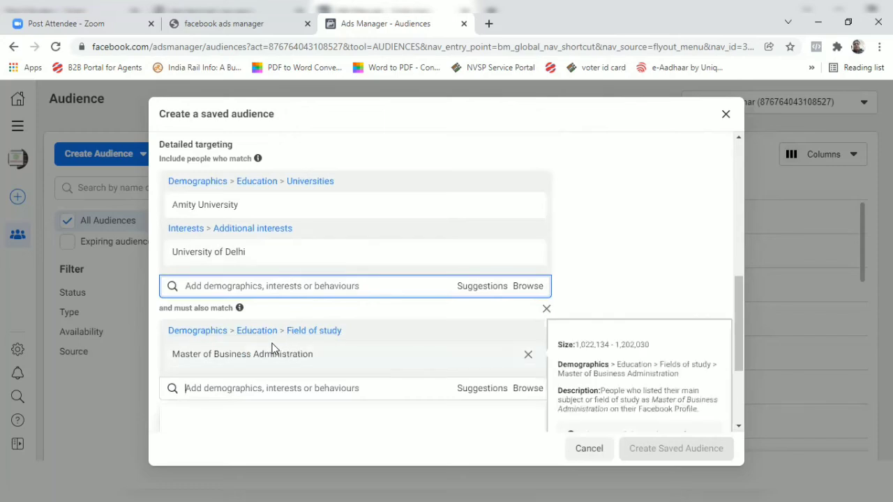
Remove Master of Business Administration from the must-also-match criteria and recheck the audience details.
left_click(527, 357)
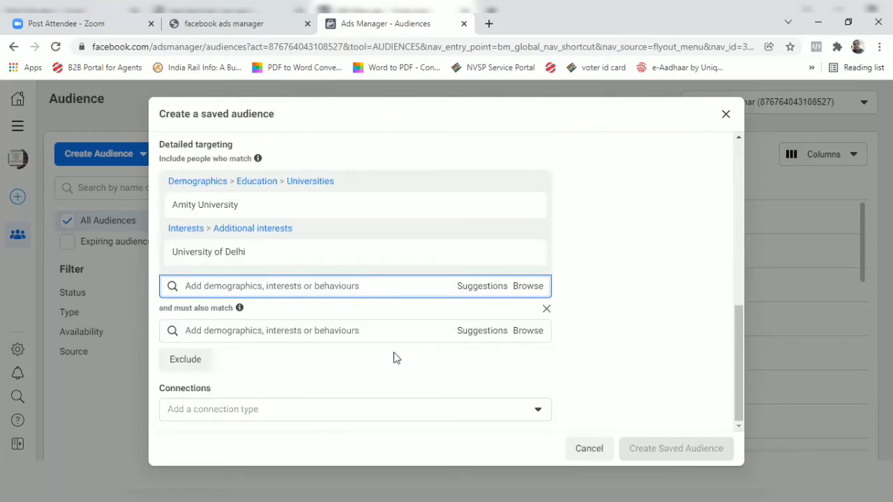
scroll(505, 340, "up", 2)
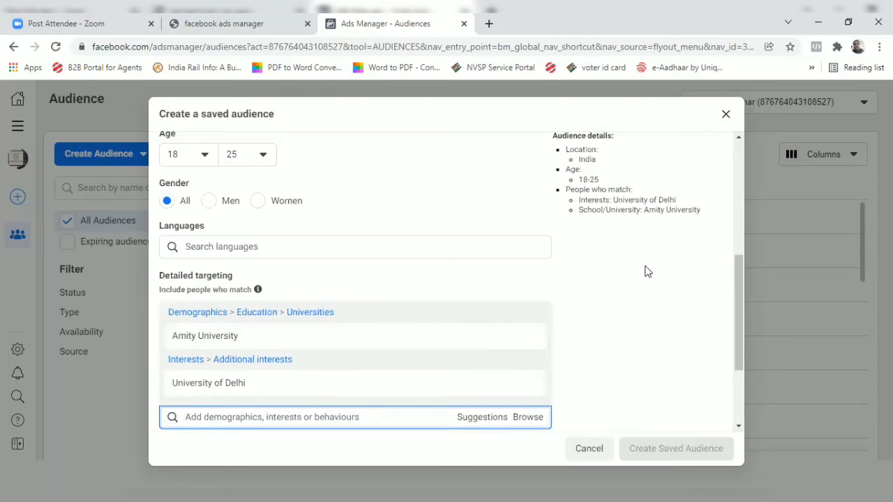
scroll(643, 272, "up", 5)
scroll(629, 269, "down", 4)
scroll(368, 304, "down", 2)
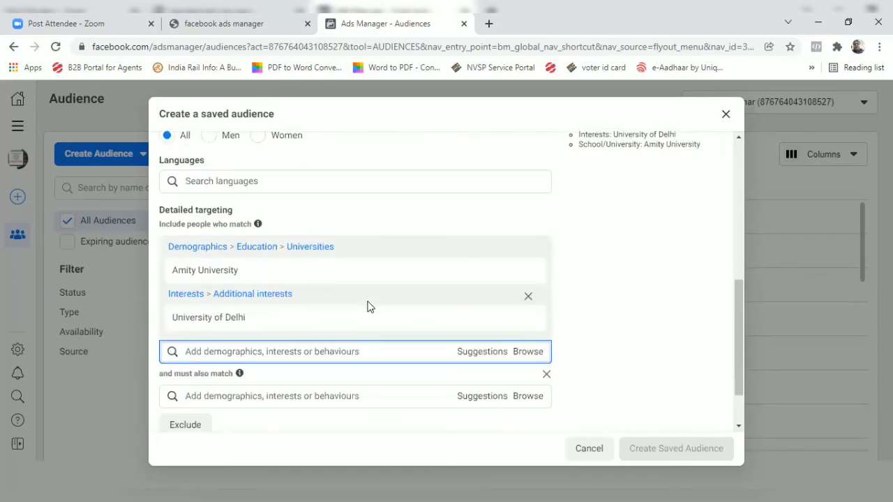
scroll(369, 305, "up", 2)
scroll(368, 307, "down", 2)
scroll(361, 305, "down", 2)
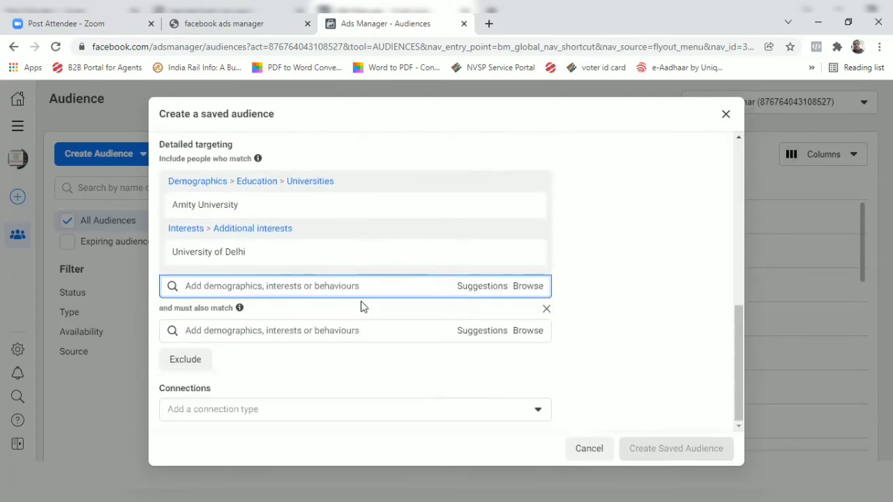
Add the Master of Business Administration field of study to the included detailed targeting and check the estimated audience size.
type("mas")
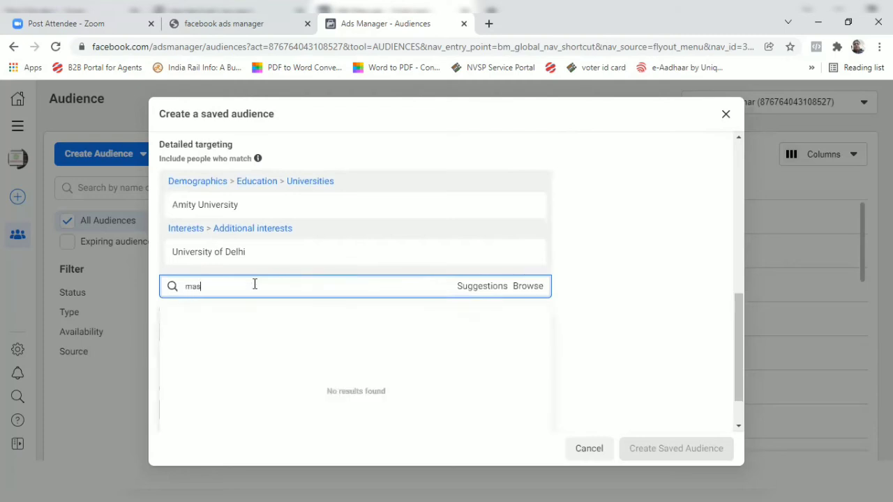
type("ter of business administratio")
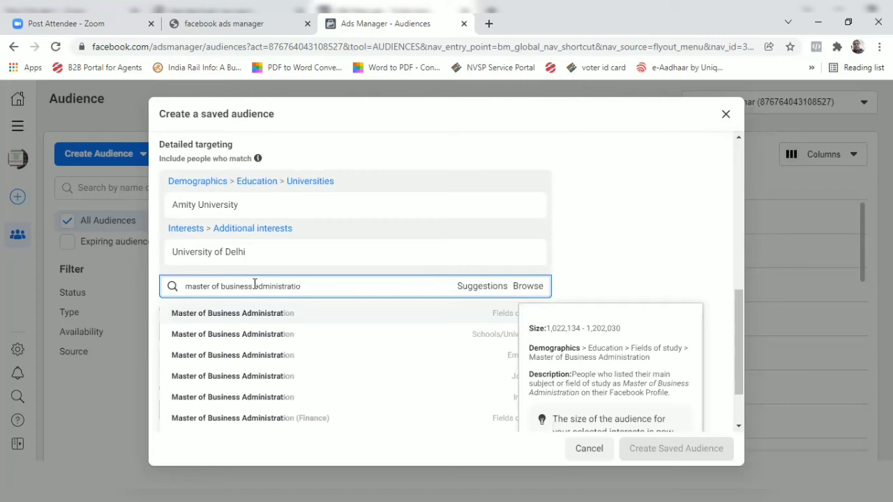
left_click(229, 313)
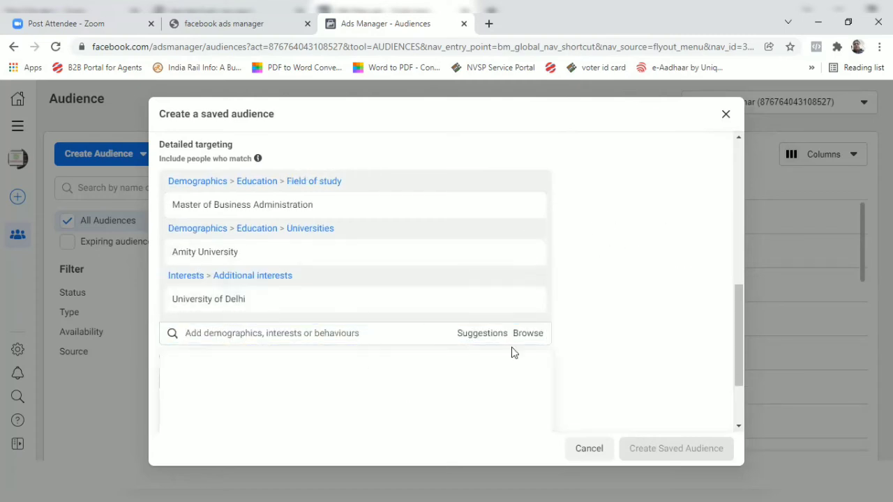
scroll(516, 350, "up", 4)
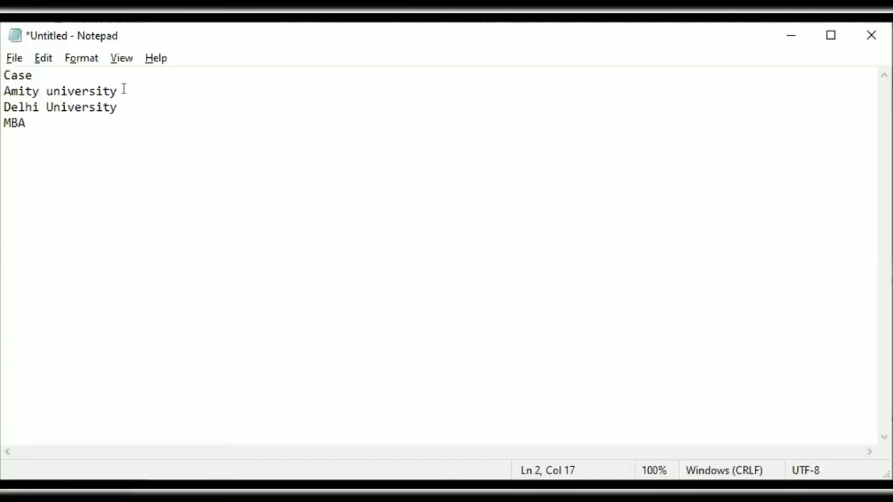
Switch to Notepad, write 1000 beside Amity university and Delhi University, and close the note without saving.
type("1000")
left_click(137, 106)
type("1000")
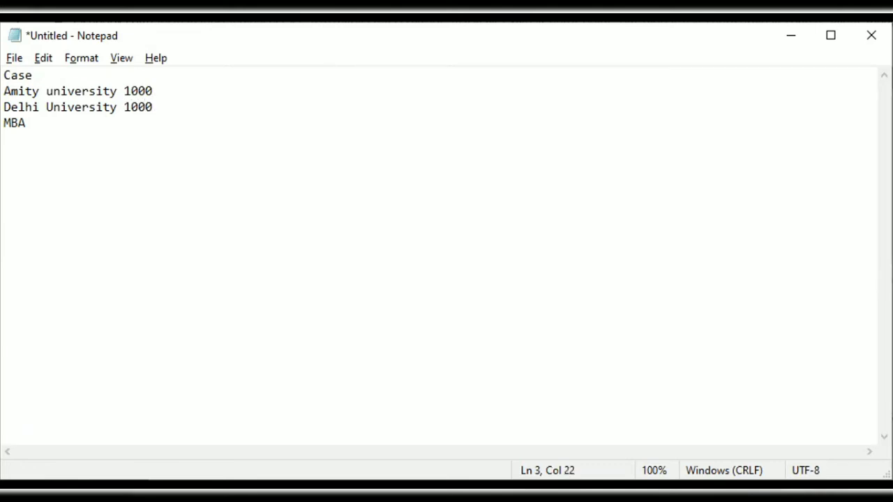
left_click(64, 134)
left_click(64, 118)
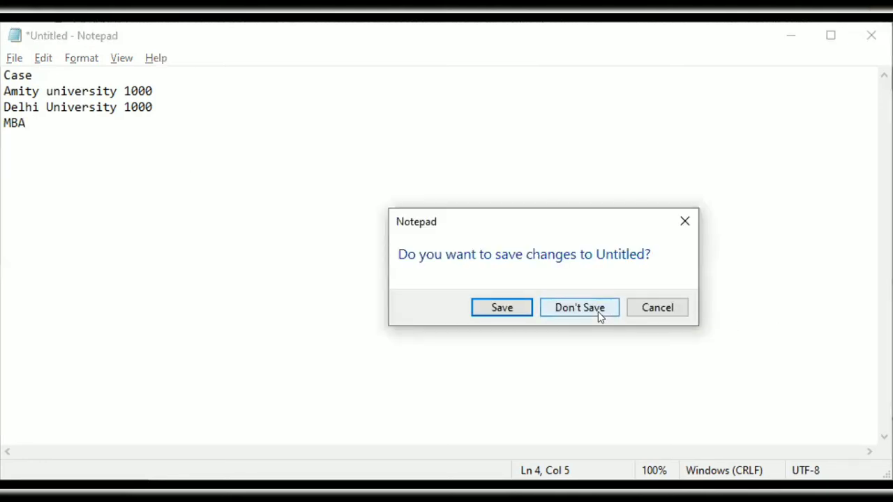
left_click(597, 313)
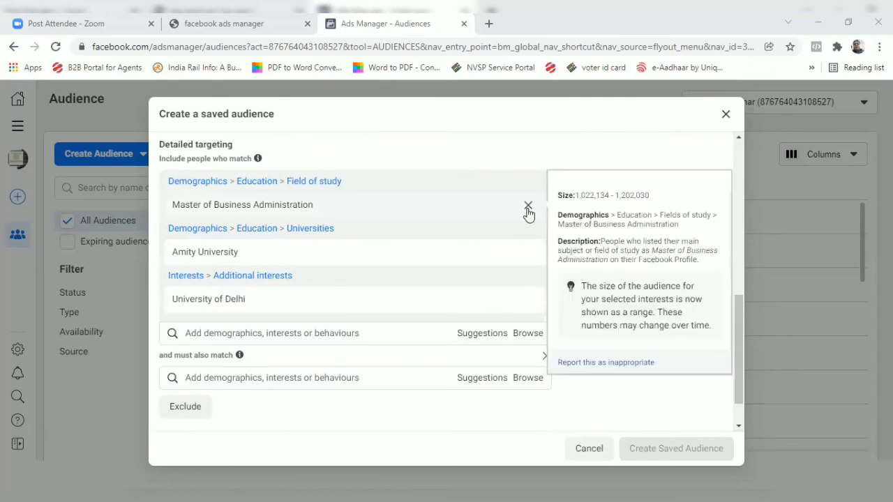
Remove Master of Business Administration from the included detailed targeting and review the audience details.
left_click(528, 208)
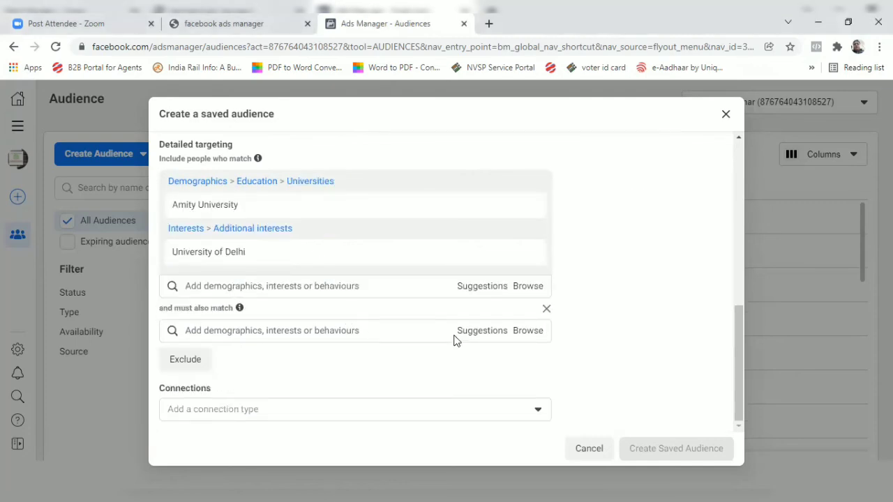
scroll(409, 332, "up", 3)
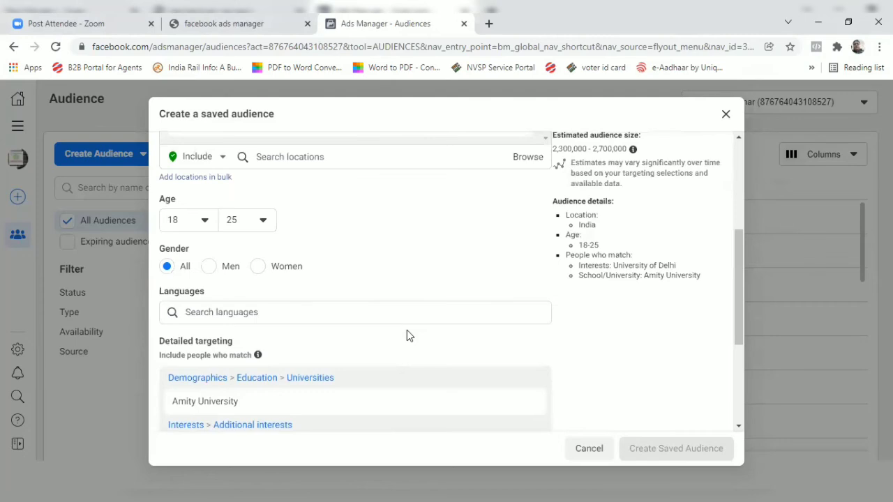
scroll(406, 329, "down", 2)
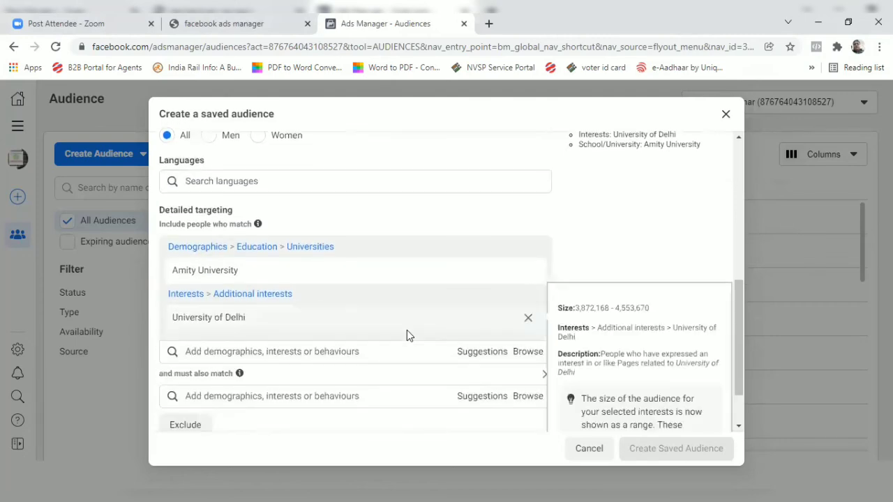
scroll(406, 334, "down", 1)
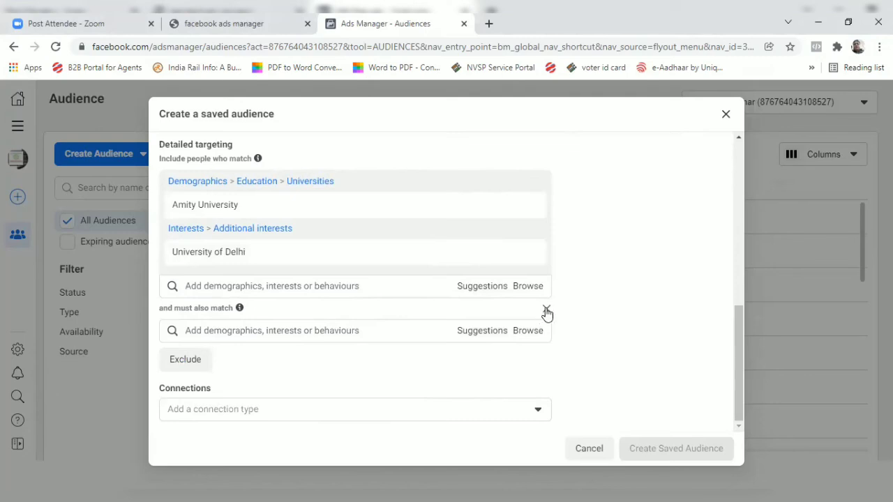
Recreate the must-also-match group and add the Master of Business Administration field of study to it.
left_click(546, 309)
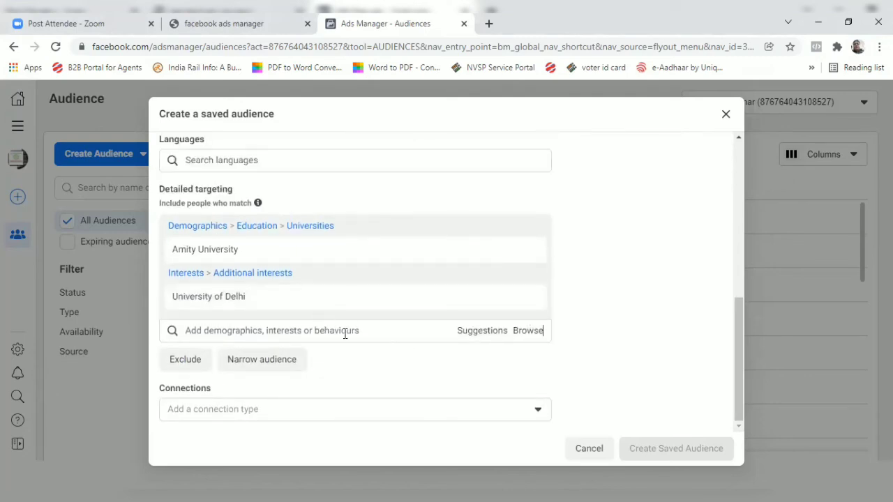
left_click(285, 362)
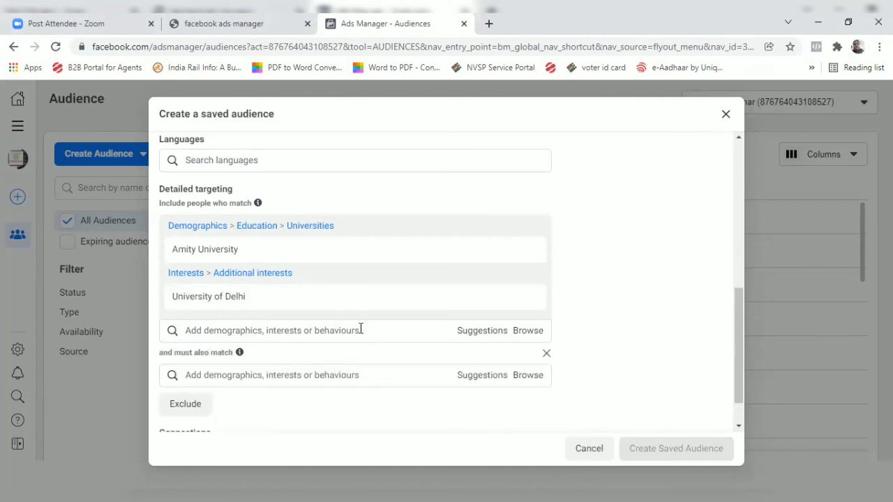
scroll(363, 326, "down", 1)
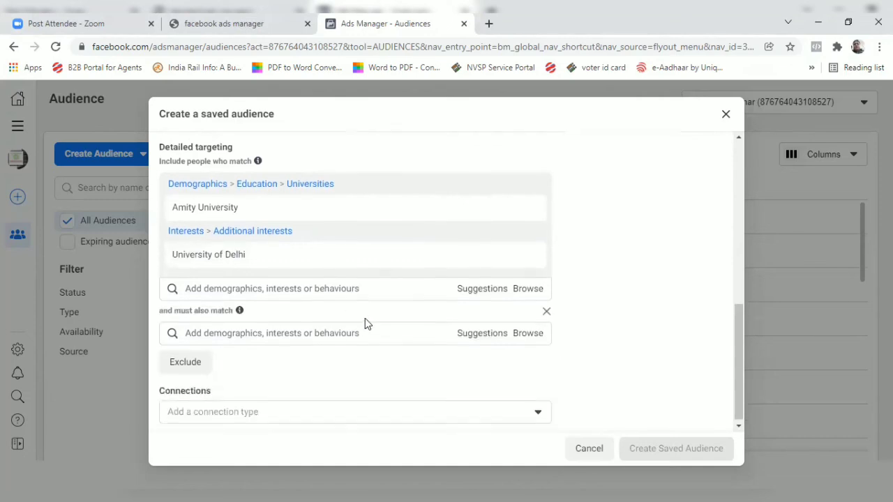
left_click(325, 330)
type("ma")
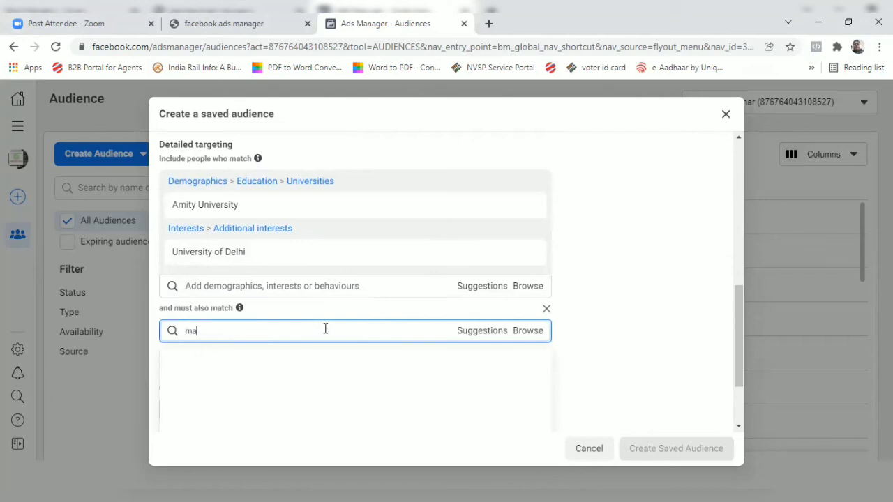
type("ster in business adminis")
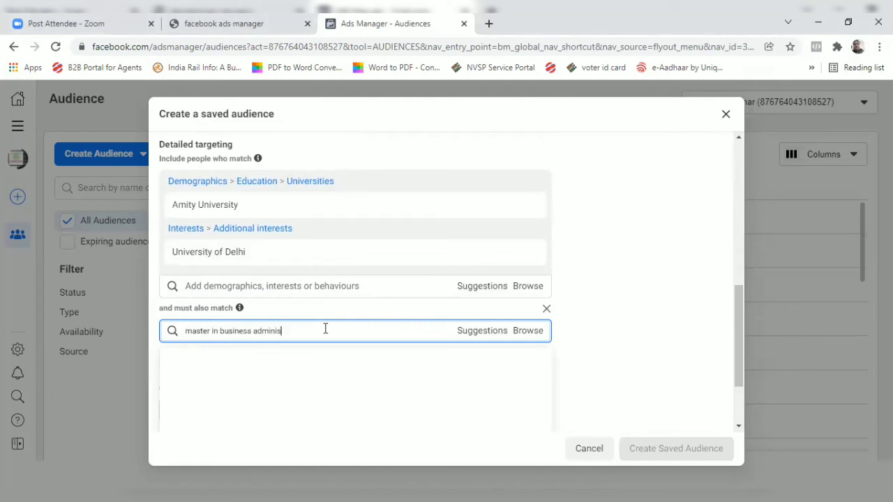
type("tration")
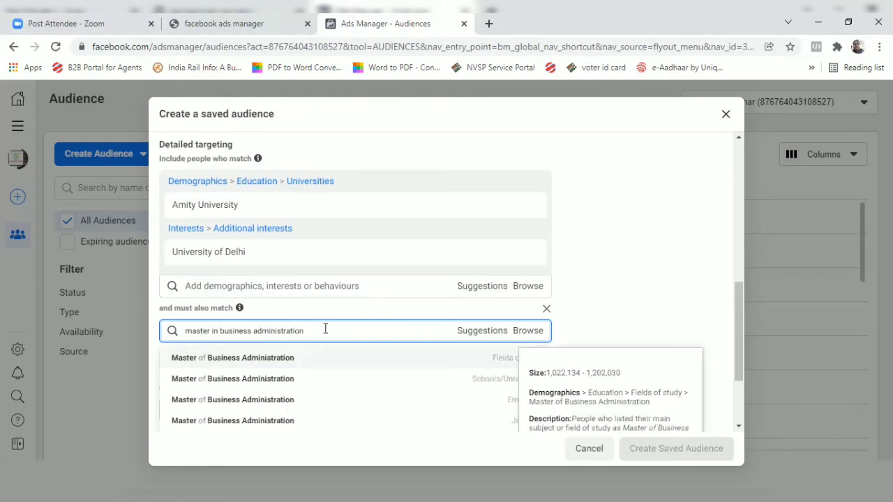
left_click(276, 354)
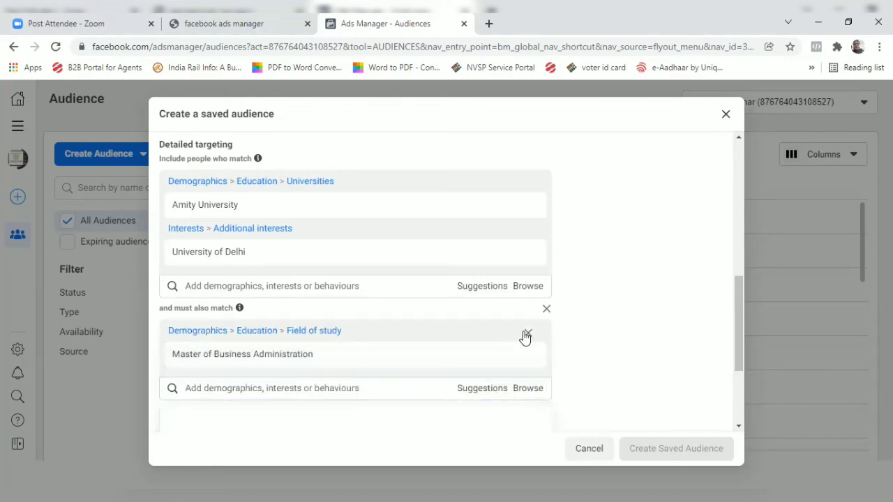
Review the narrowed audience's estimated size and details, and close the saved audience form without creating it.
scroll(528, 341, "down", 2)
scroll(528, 341, "up", 5)
scroll(528, 338, "up", 1)
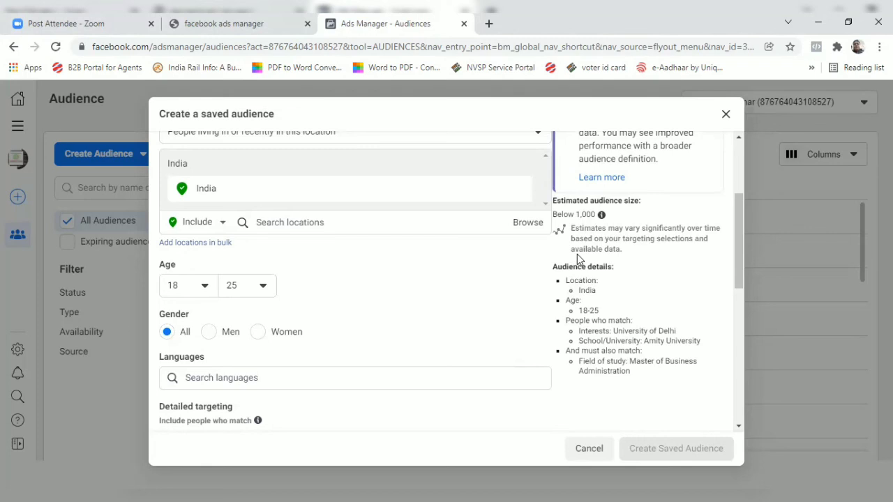
scroll(492, 291, "down", 3)
scroll(490, 298, "down", 4)
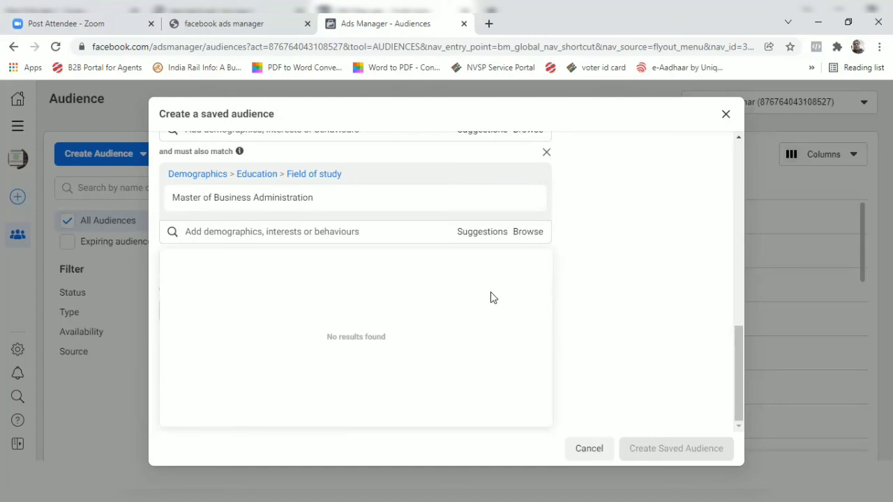
scroll(506, 283, "up", 15)
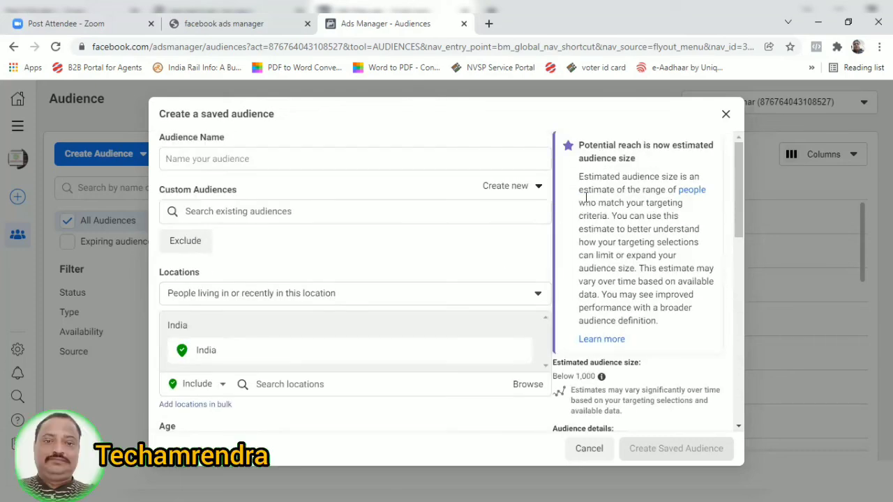
left_click(725, 115)
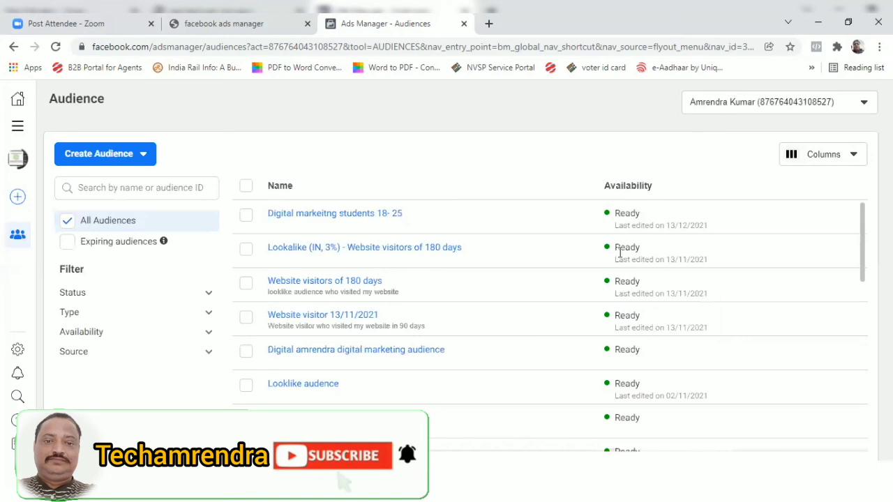